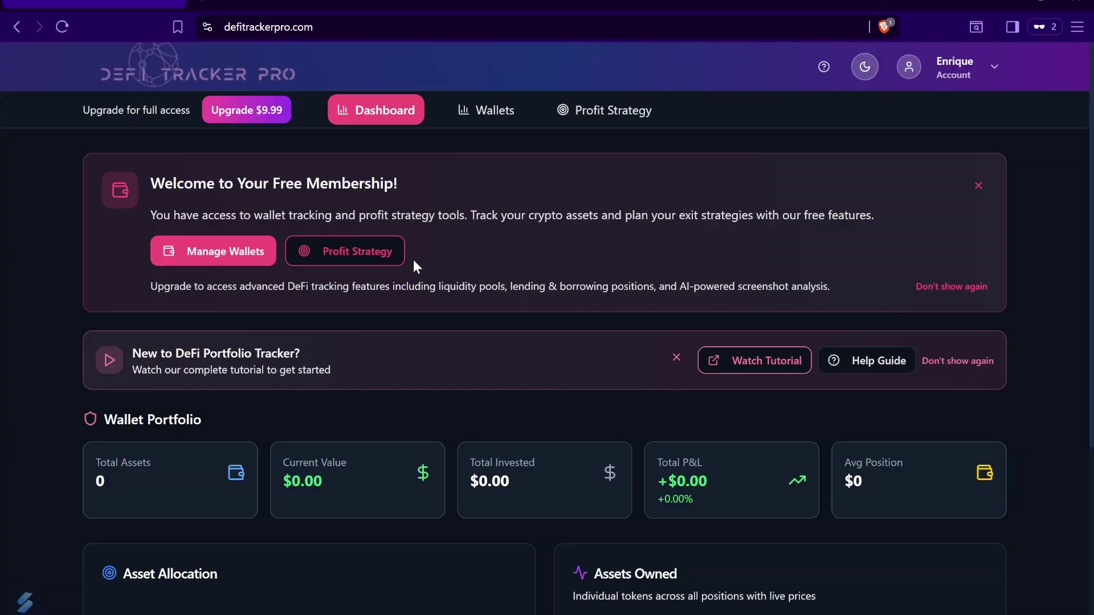
- Dismiss the account menu and permanently hide the Welcome to Your Free Membership banner
click(975, 67)
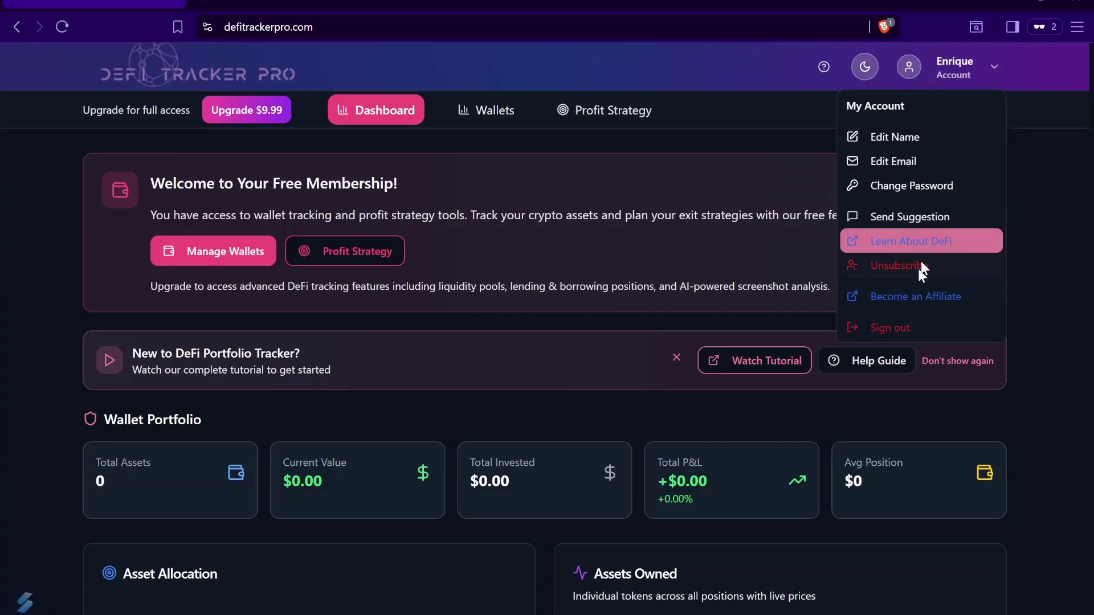
click(743, 121)
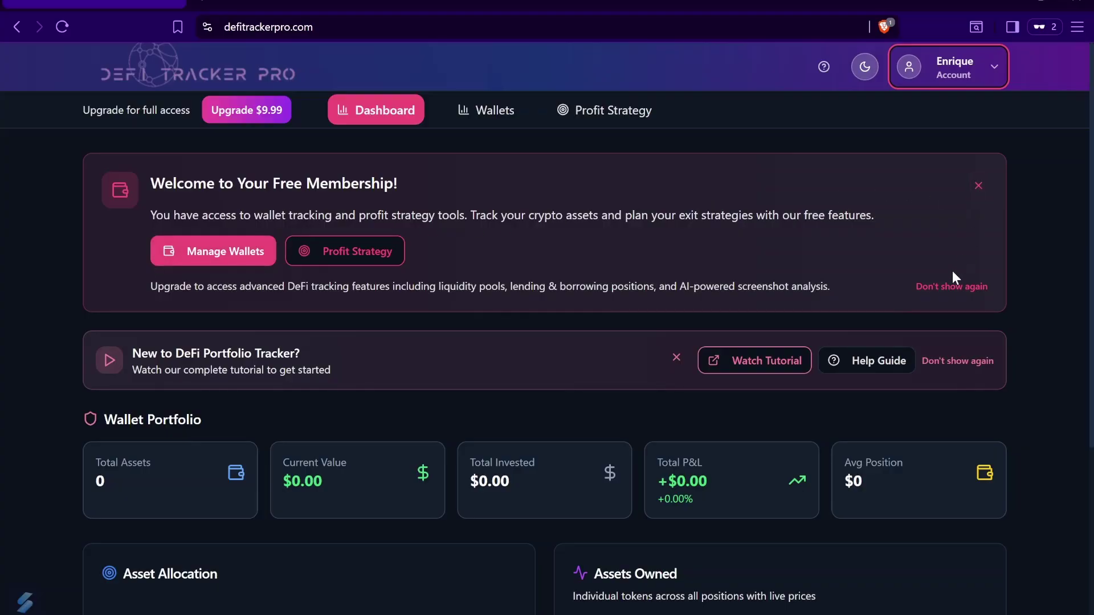
click(950, 286)
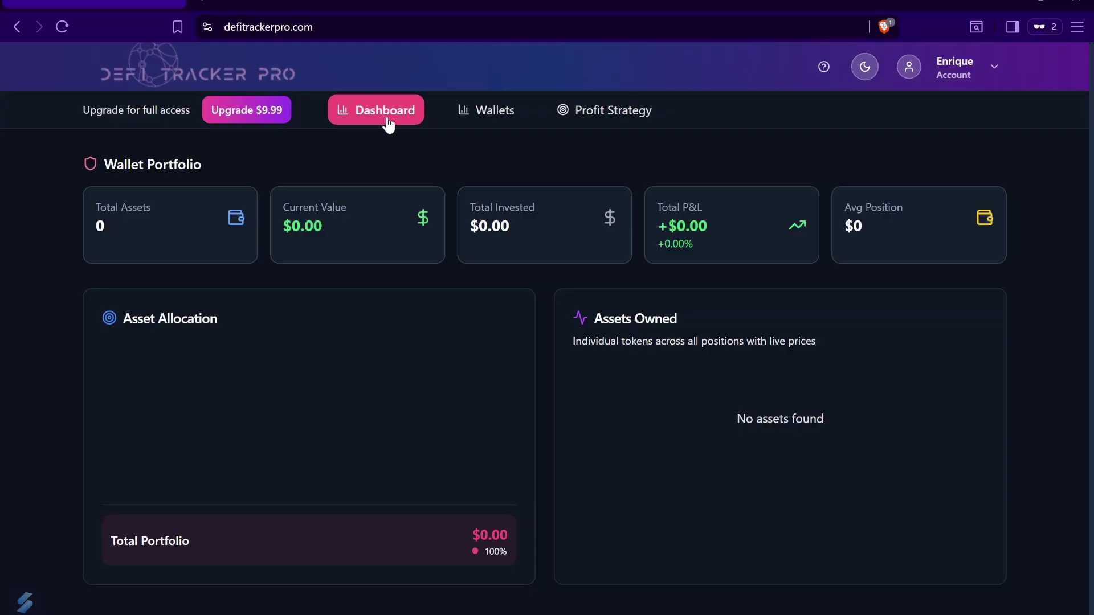
- Rename the Default Wallet to 'bifrost' on the Wallets page and save it
click(493, 106)
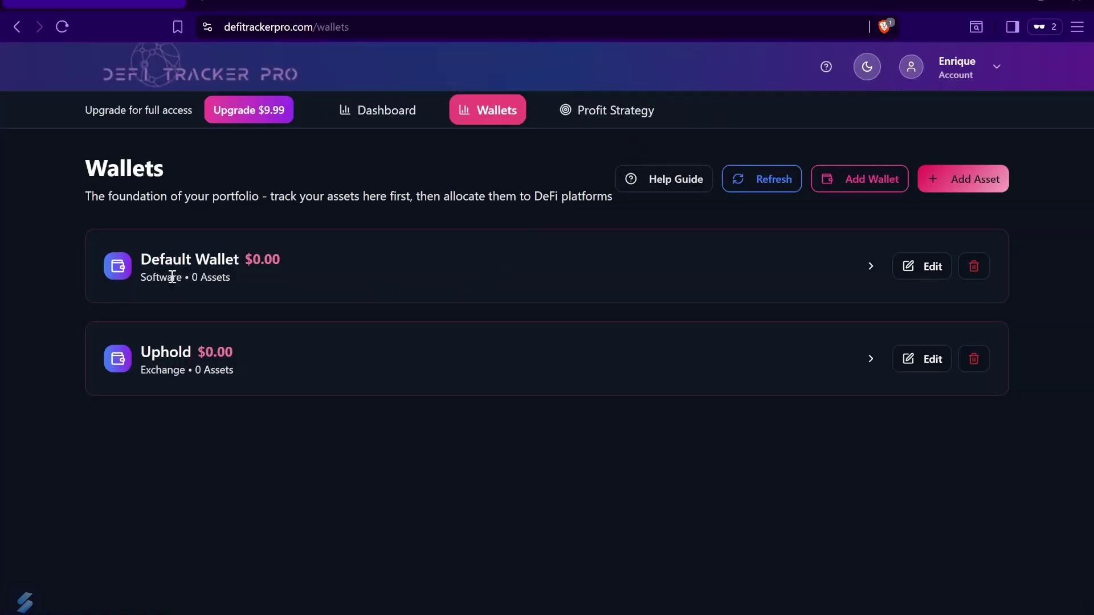
click(929, 268)
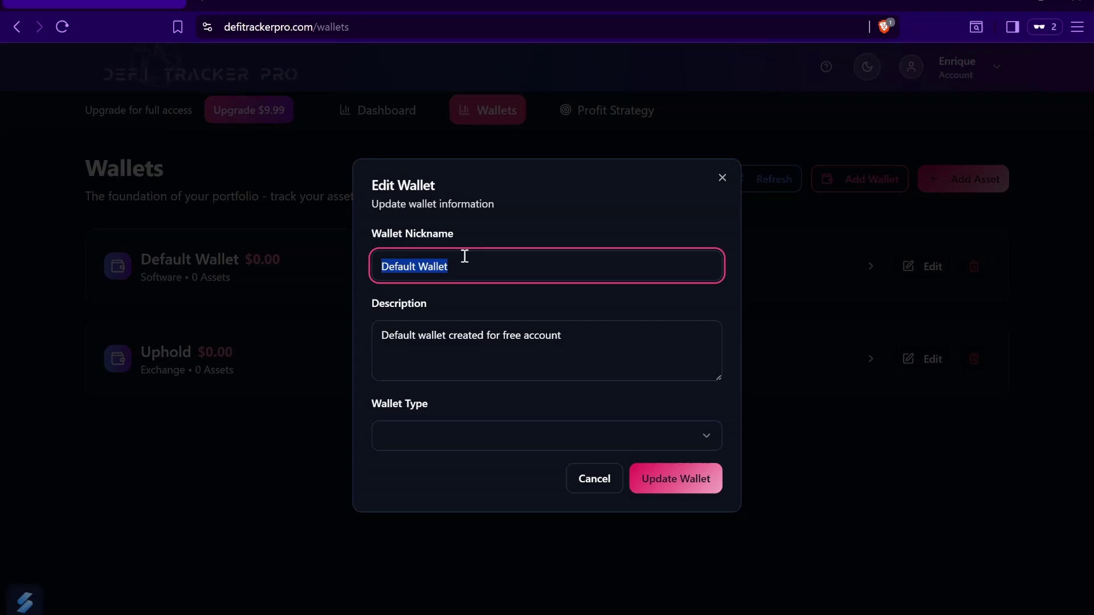
text(bifrost)
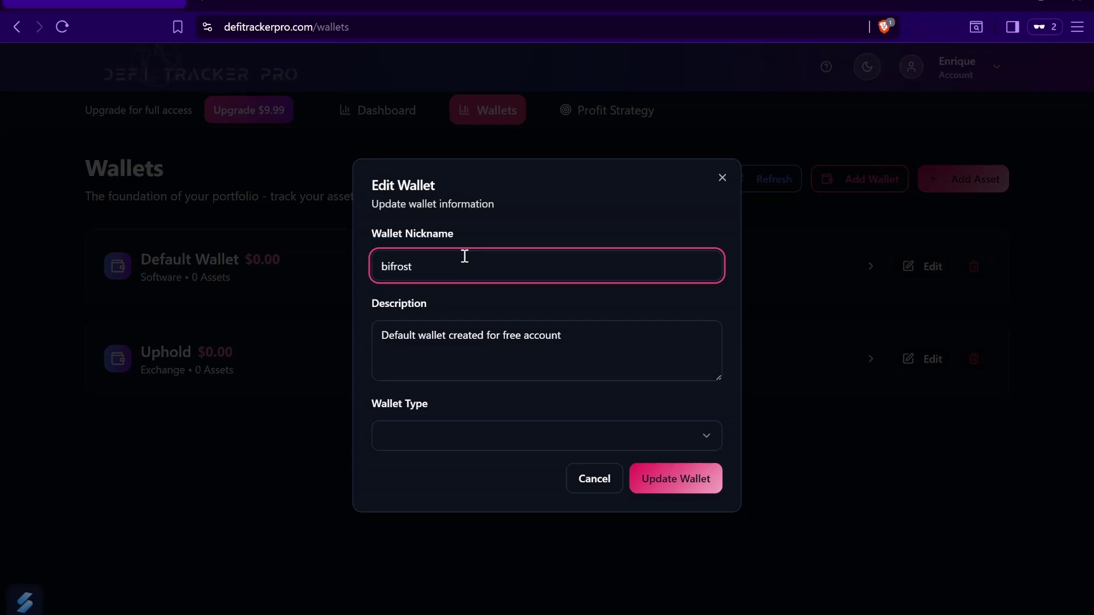
click(667, 474)
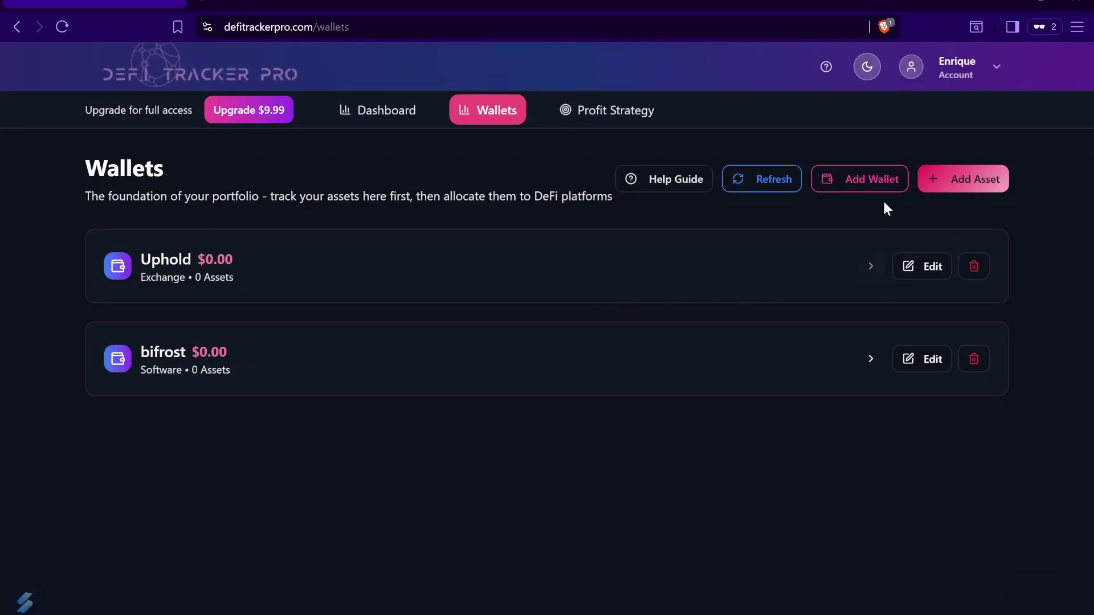
- Start a new asset with the Ethereum network and the ETH token
click(940, 181)
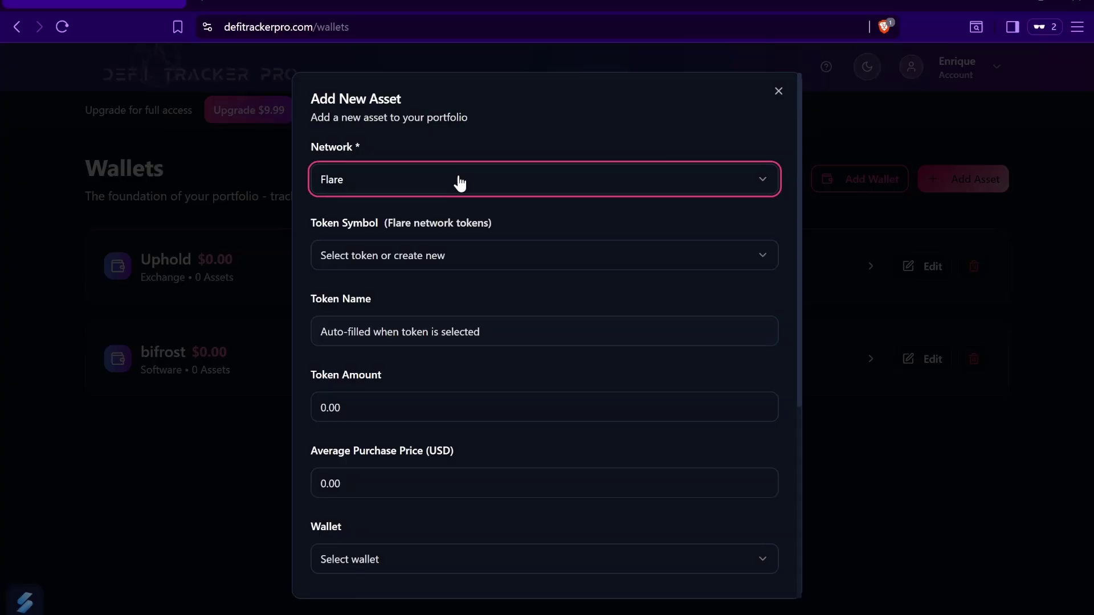
click(420, 188)
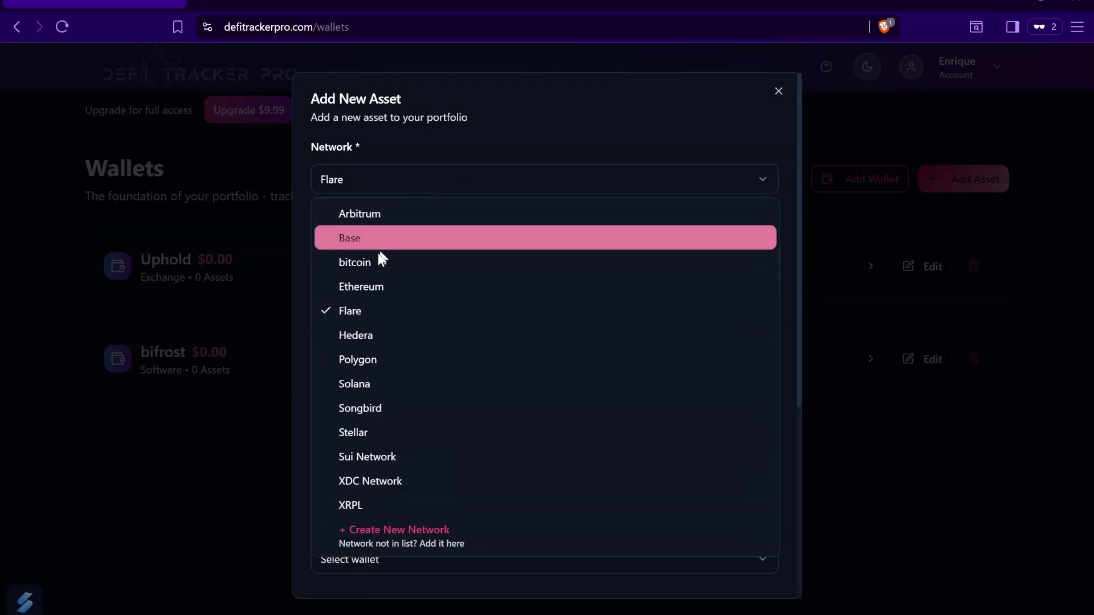
click(358, 286)
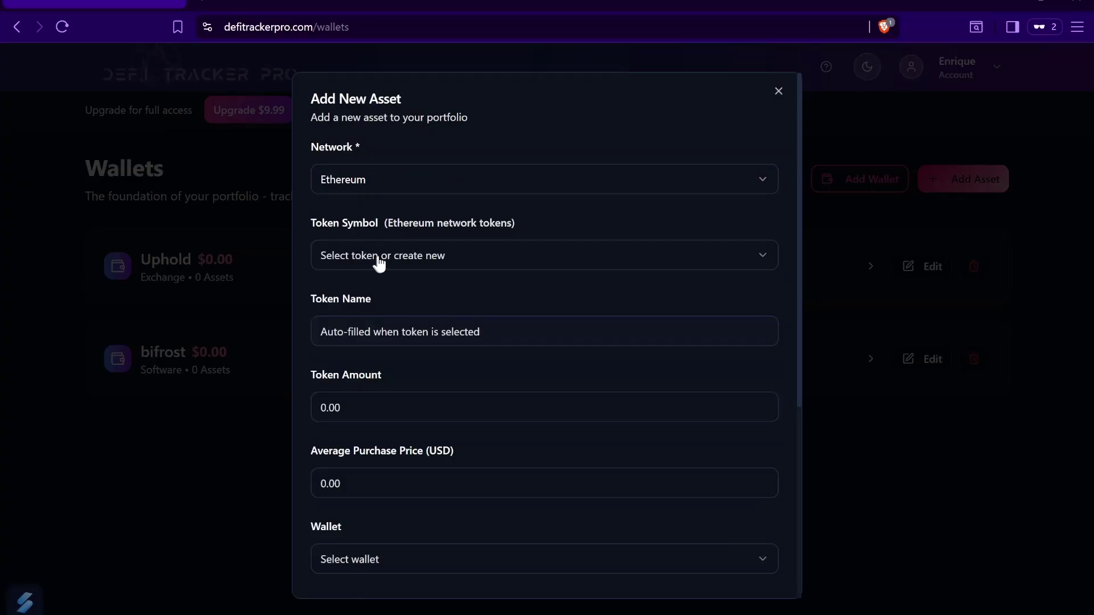
click(380, 261)
click(375, 294)
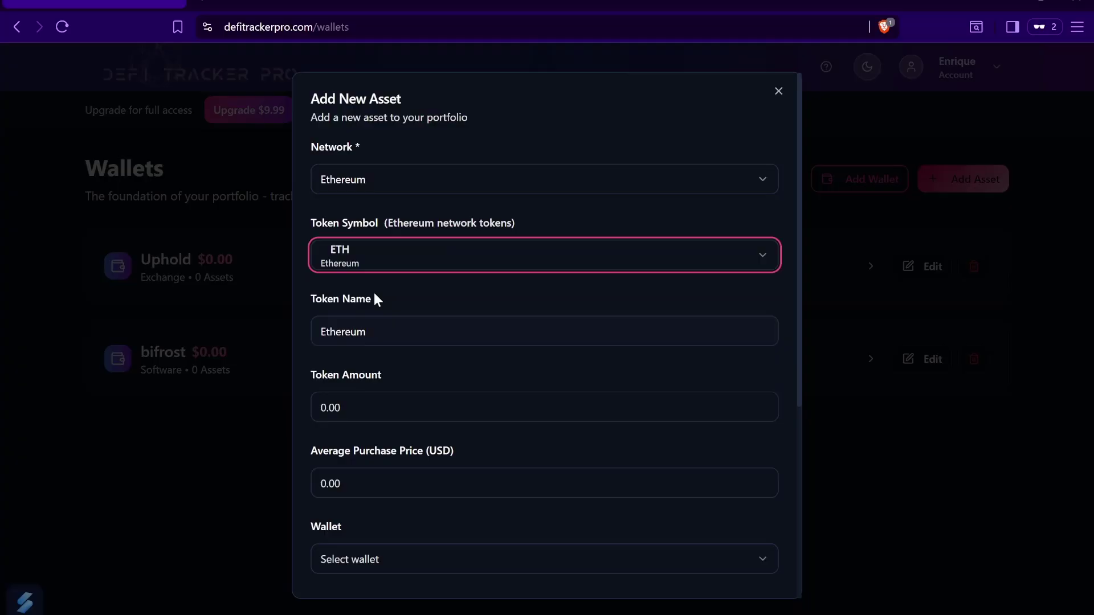
- Enter a token amount of 1 and an average purchase price of 2200
click(369, 398)
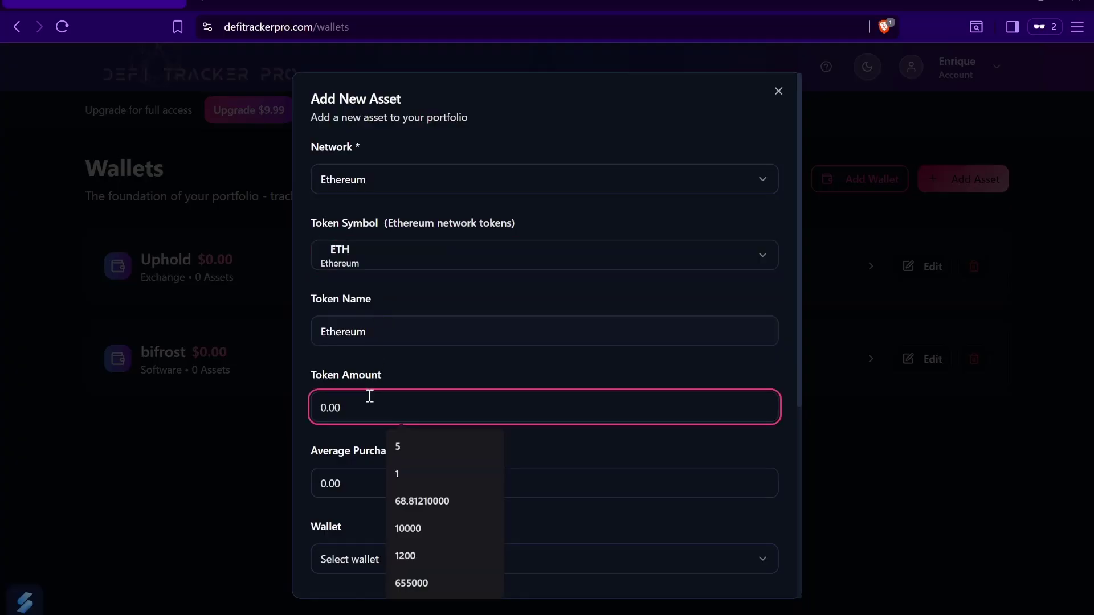
text(1)
scroll(446, 368, down, 1)
click(369, 432)
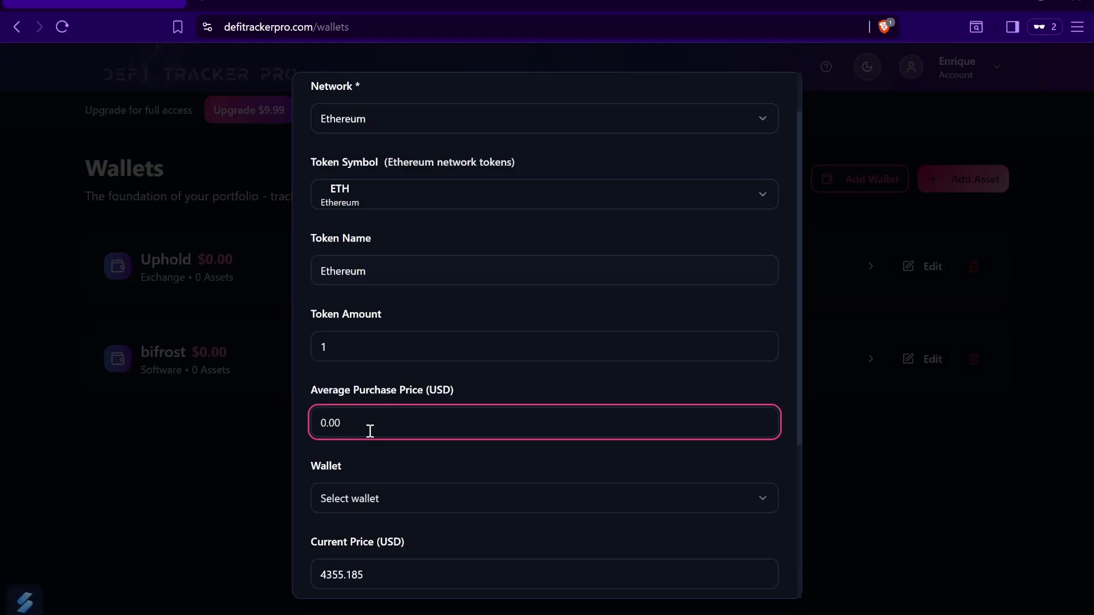
text(2200)
click(518, 380)
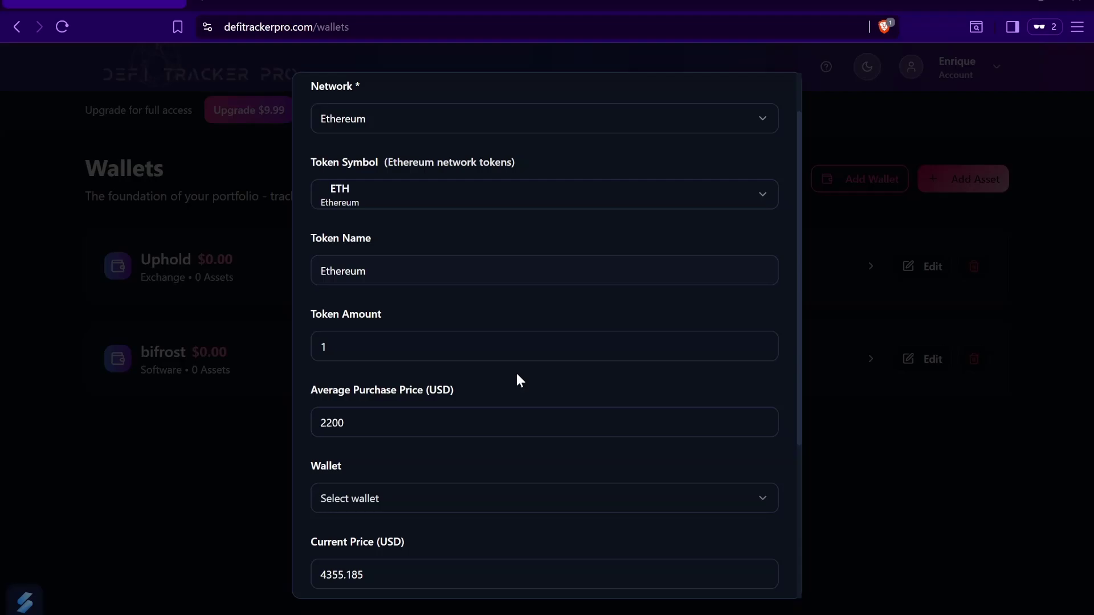
- Assign the ETH asset to the bifrost wallet, save it, and expand bifrost
scroll(516, 374, down, 3)
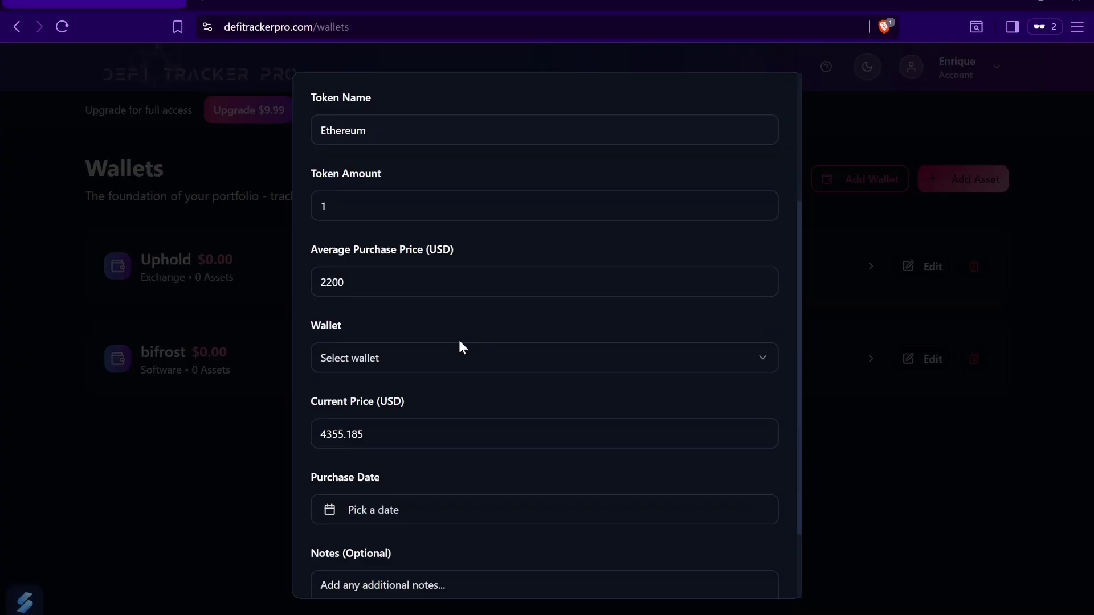
click(441, 359)
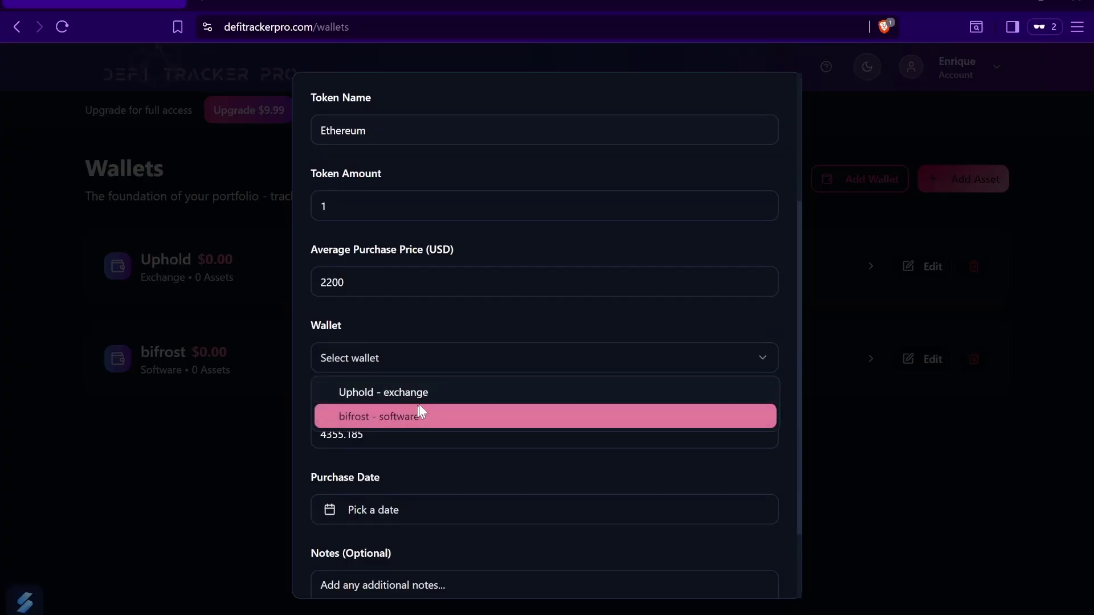
click(399, 419)
scroll(491, 402, down, 2)
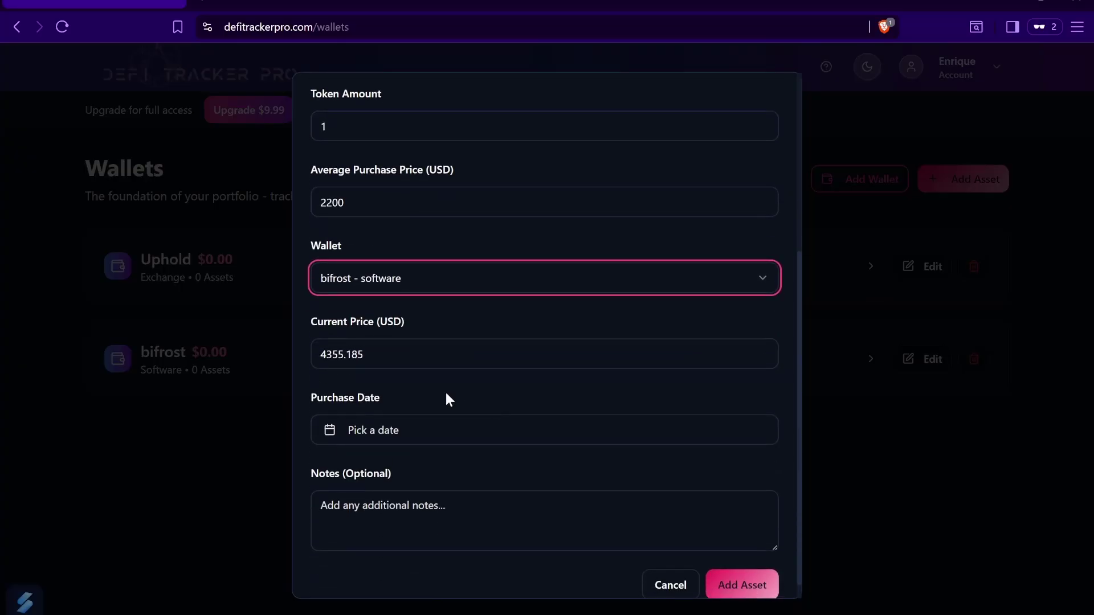
scroll(467, 387, down, 1)
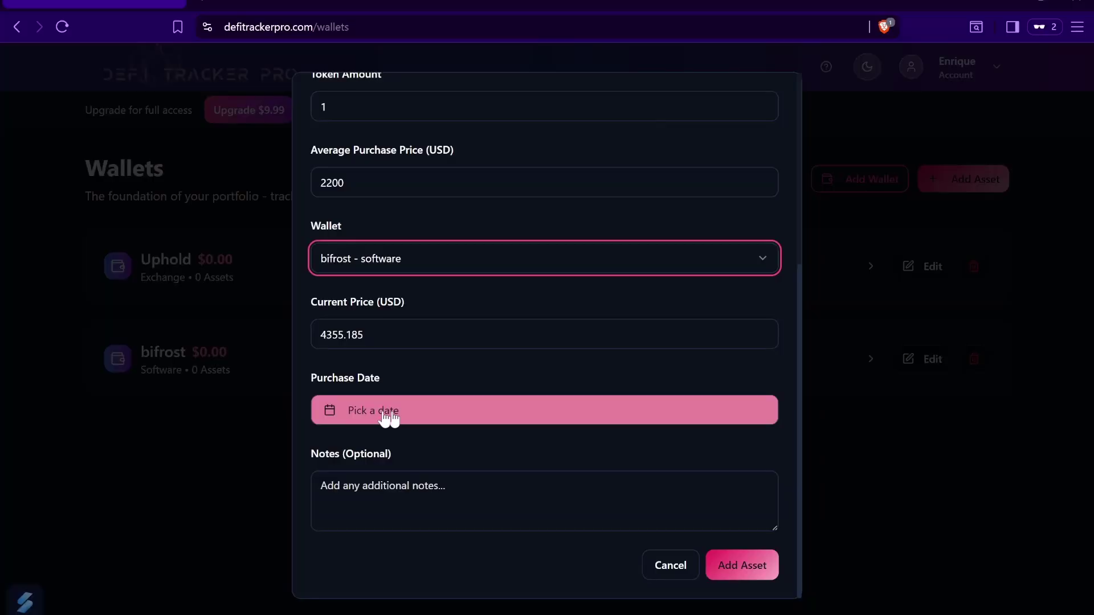
click(737, 565)
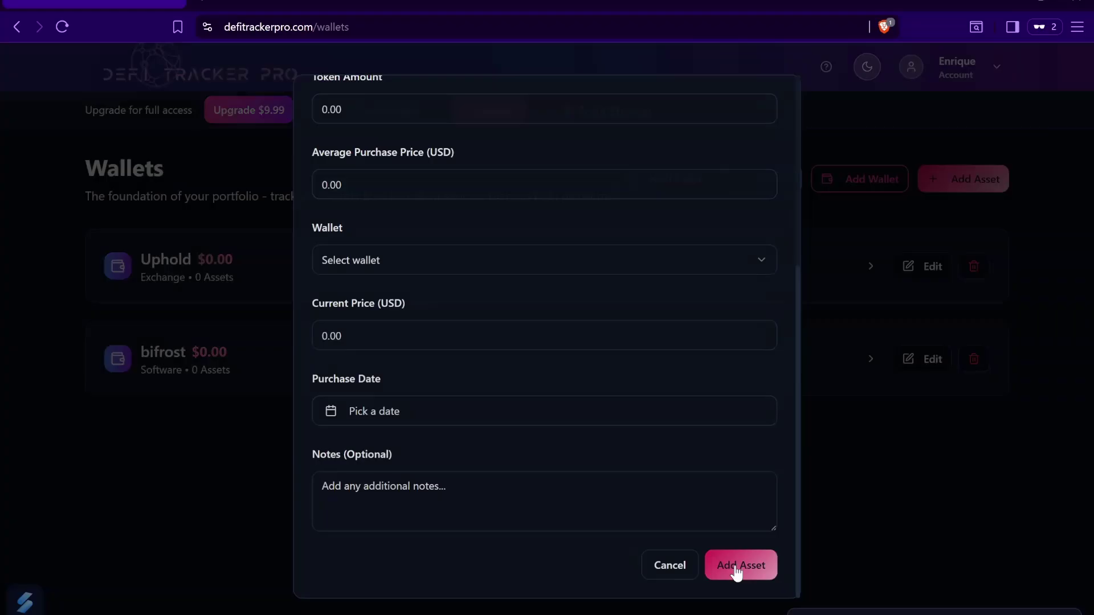
click(870, 365)
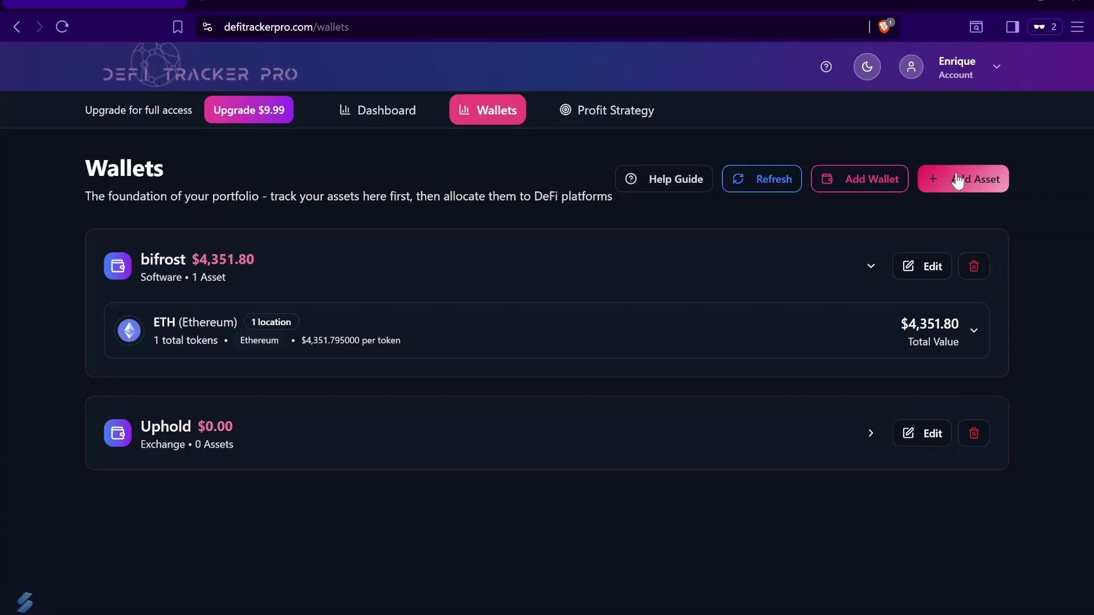
- Begin another Ethereum asset and open the Create New Asset form
click(940, 180)
click(465, 255)
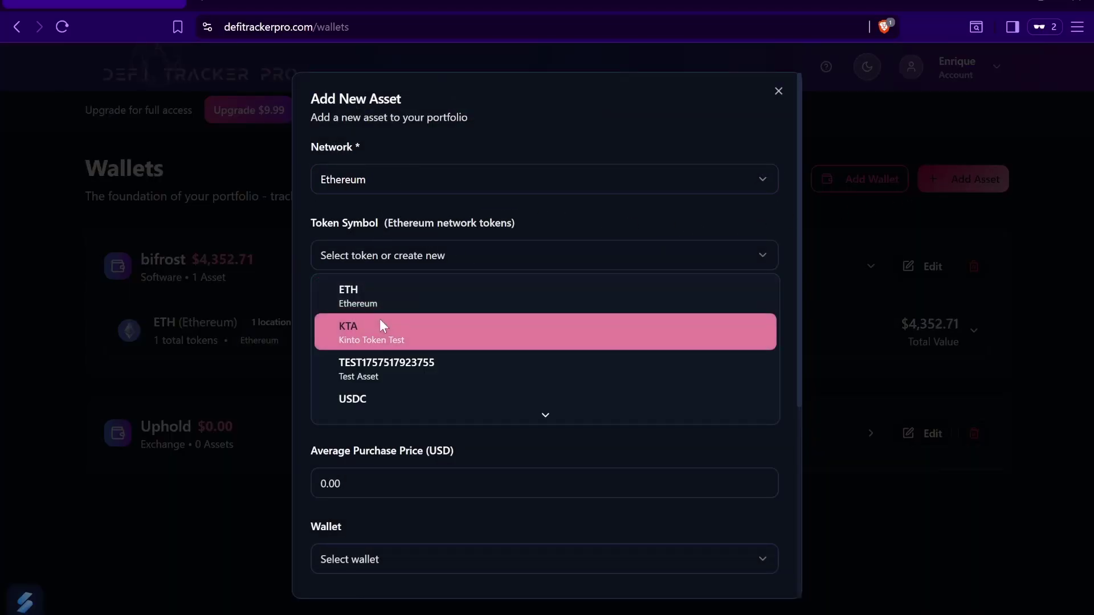
scroll(443, 340, down, 1)
scroll(444, 341, down, 2)
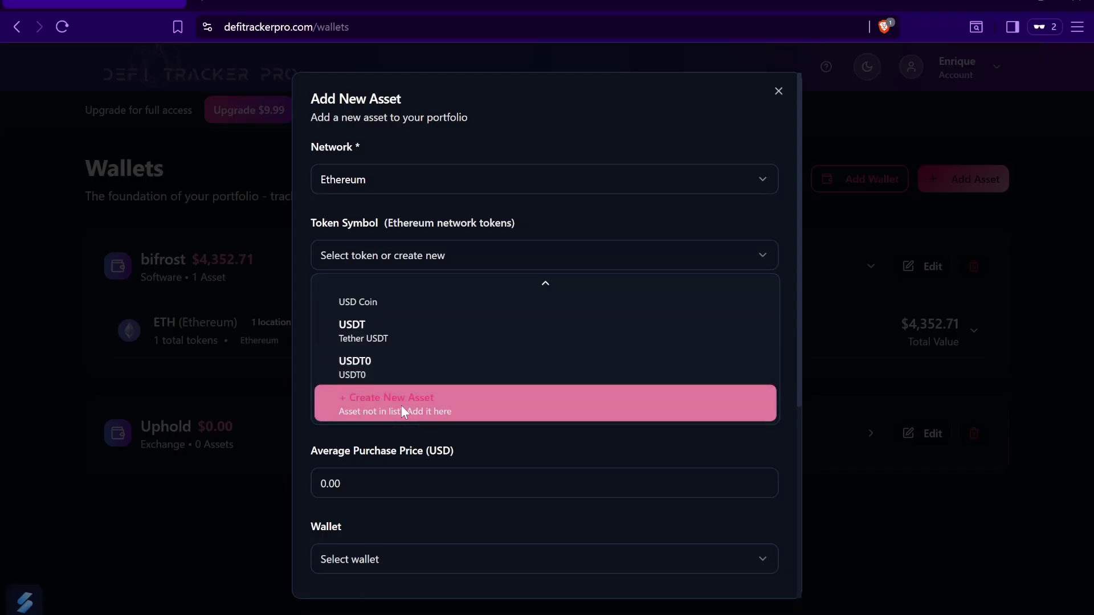
click(401, 408)
- Enter token symbol RLUSD and token name rlusd, then focus the CoinGecko URL field
click(427, 353)
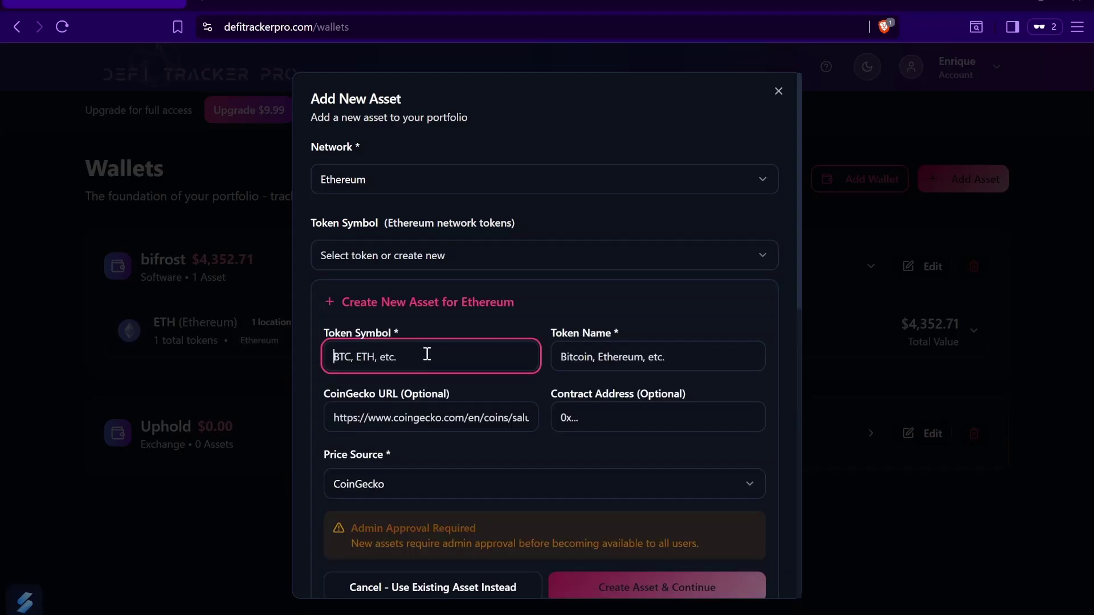
text(RLUSD)
key(Tab)
text(rlus)
key(BackSpace)
key(BackSpace)
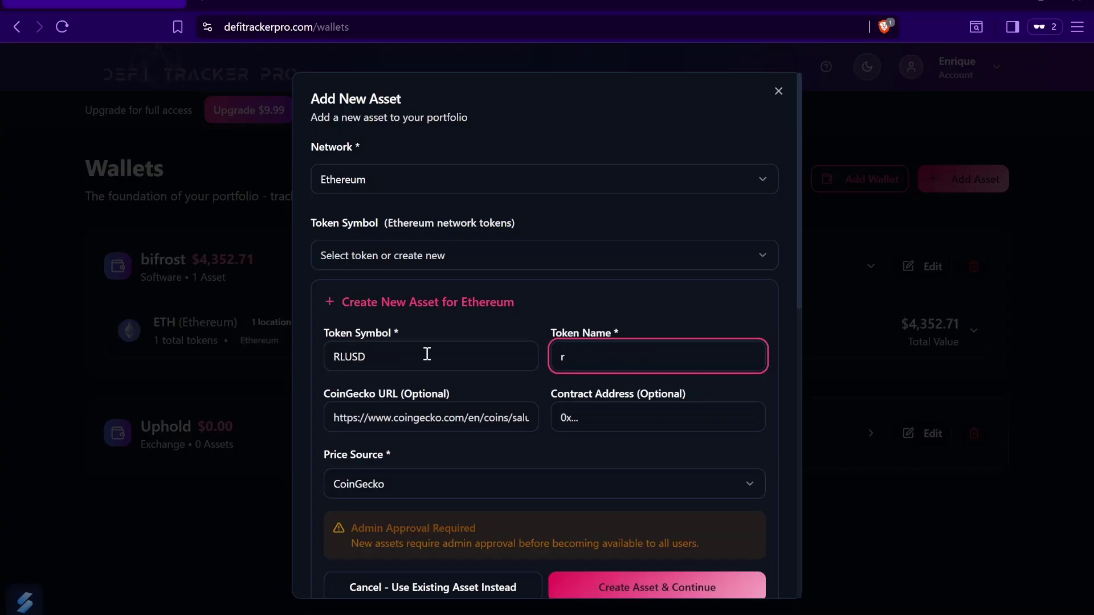
text(lusd)
click(418, 409)
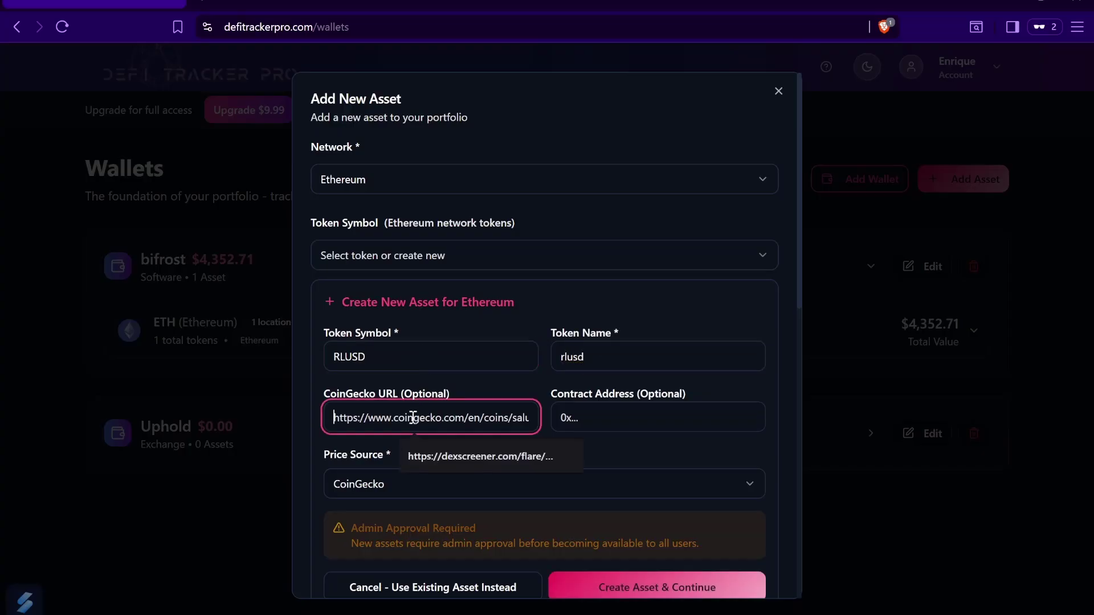
- Copy the Coinbase Ripple USD price page address from a new tab and return to the tracker
click(205, 4)
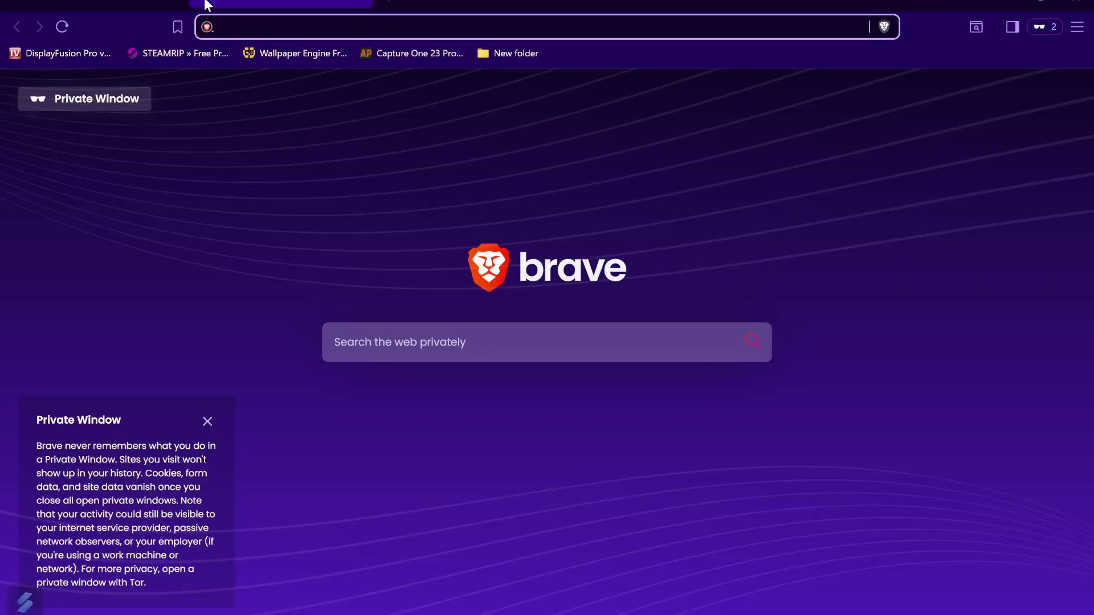
text(coinbase.com/price/ripple-usd)
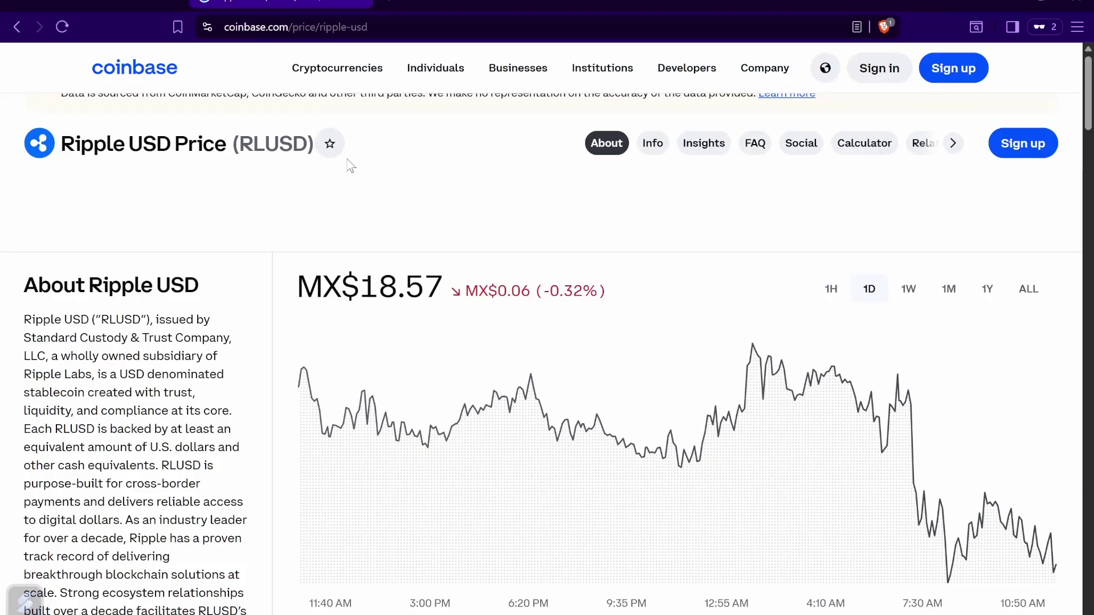
click(357, 25)
key(ctrl+c)
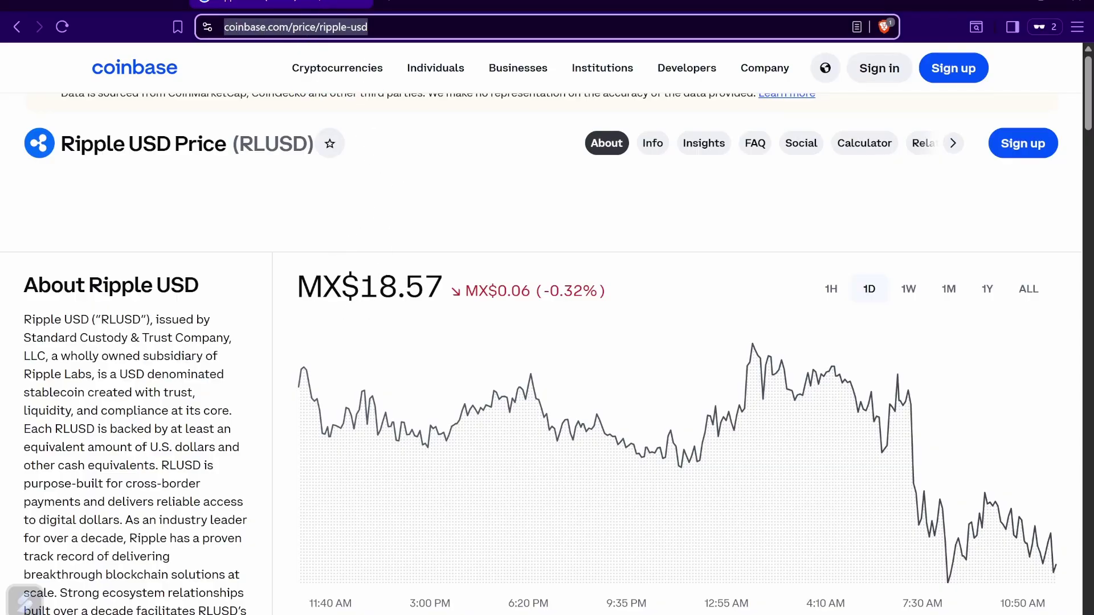
key(ctrl+shift+Tab)
- Replace the URL with the Coinbase ripple-usd link, choose Coinbase as price source, and create RLUSD
click(410, 417)
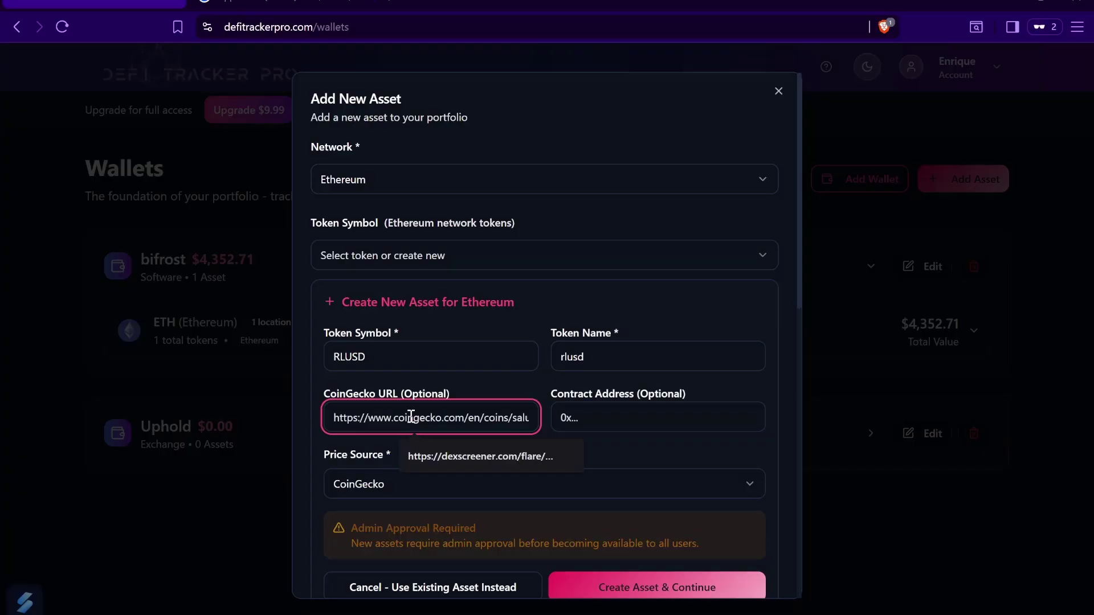
key(ctrl+a)
key(ctrl+v)
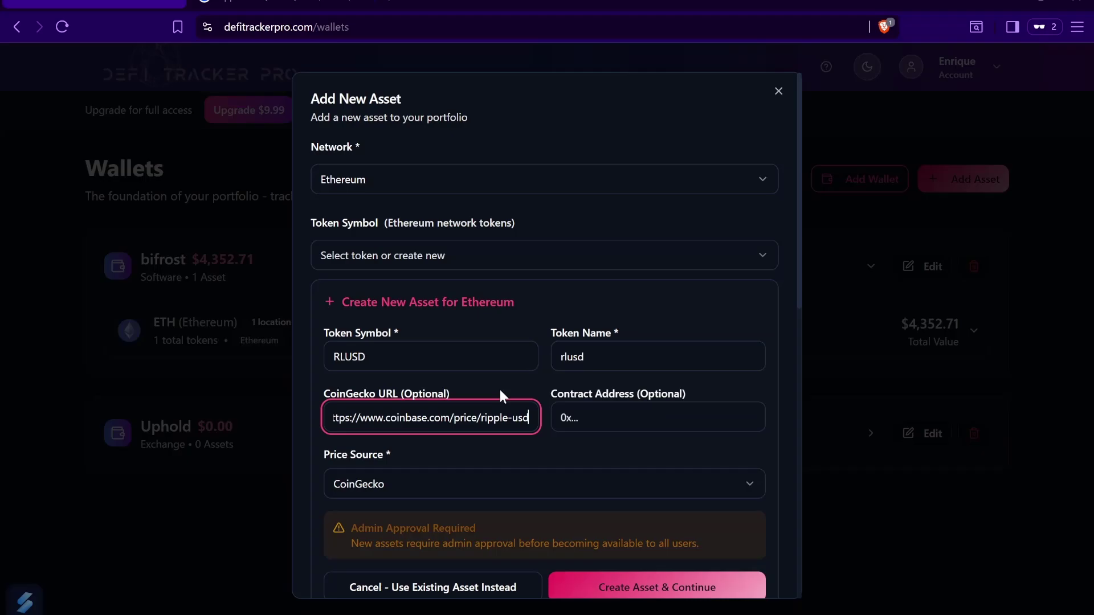
click(443, 495)
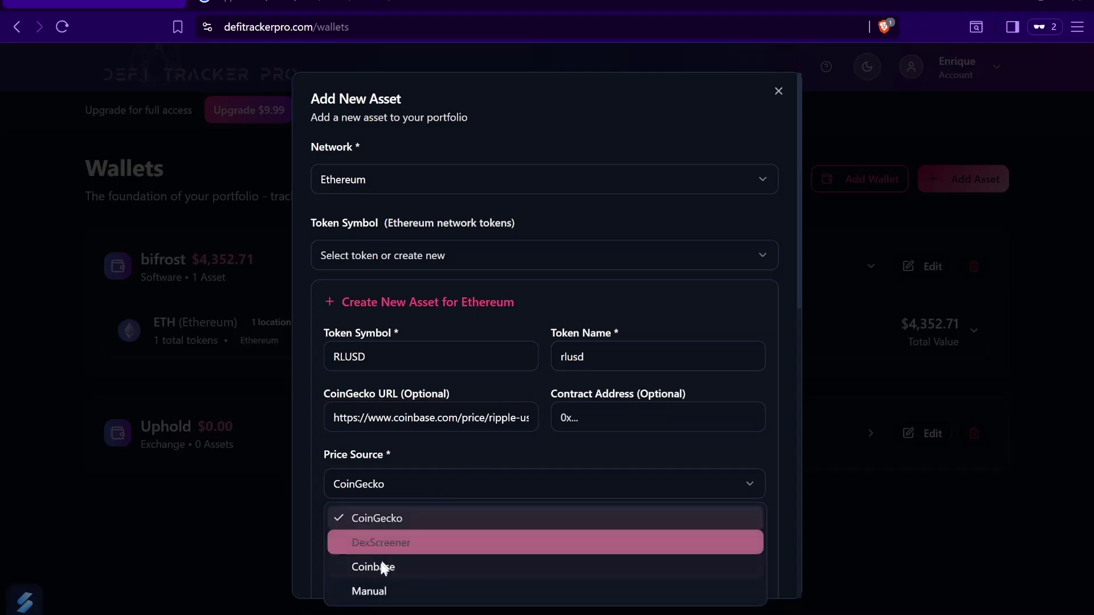
click(381, 567)
scroll(463, 464, down, 3)
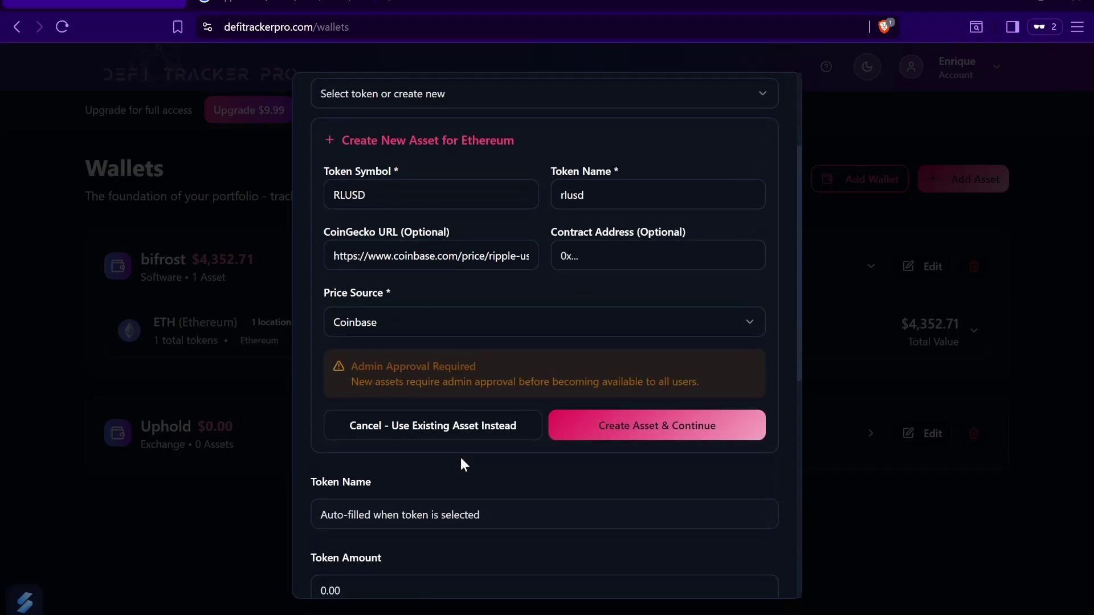
click(618, 426)
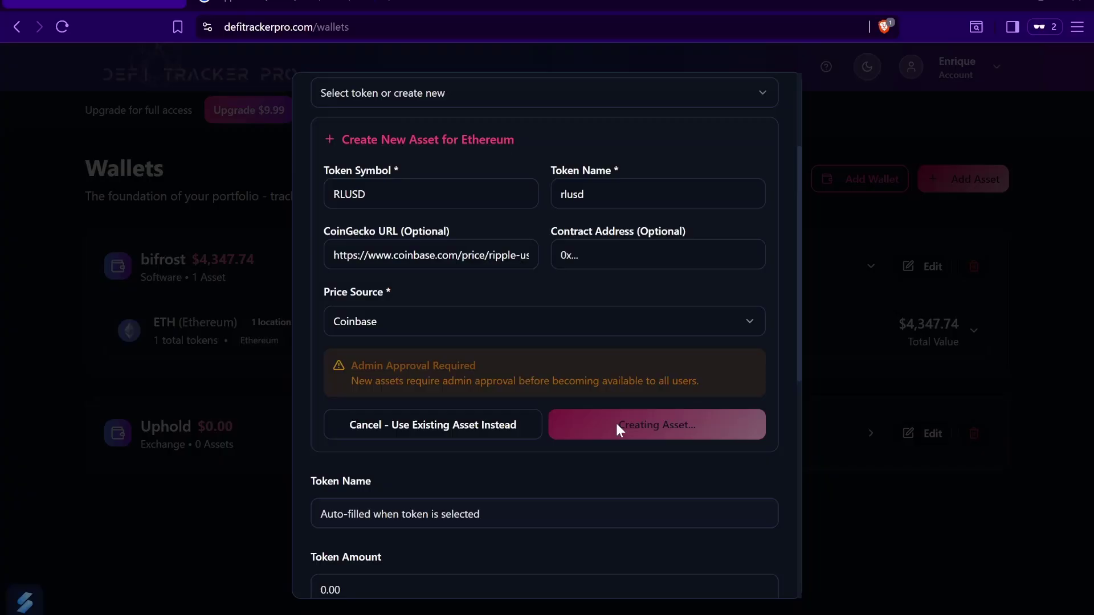
click(491, 259)
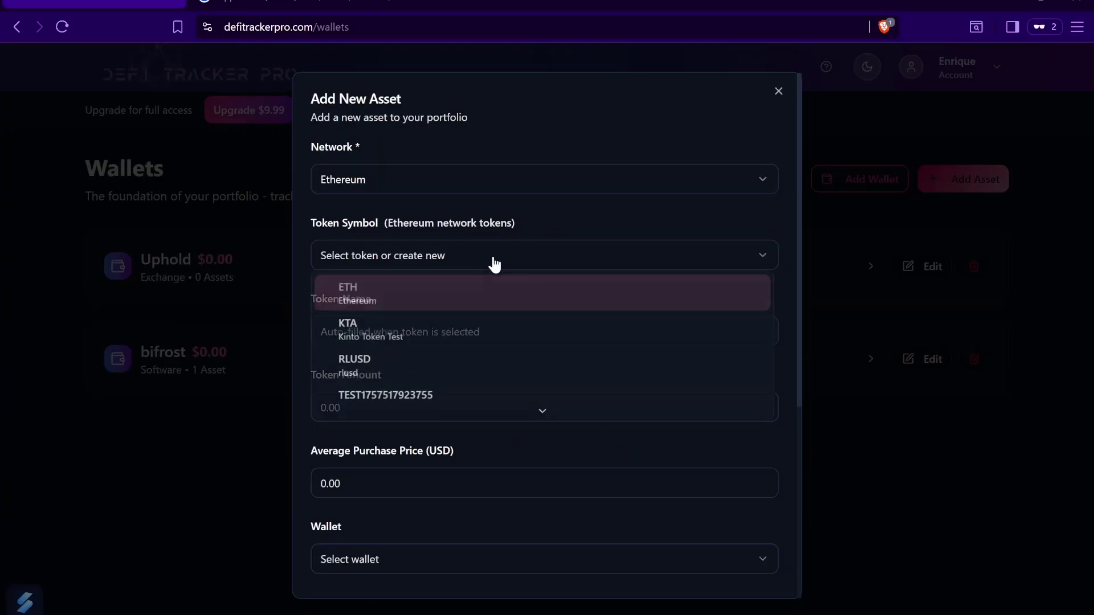
- Select RLUSD with a token amount of 500 and an average purchase price of 1
click(379, 371)
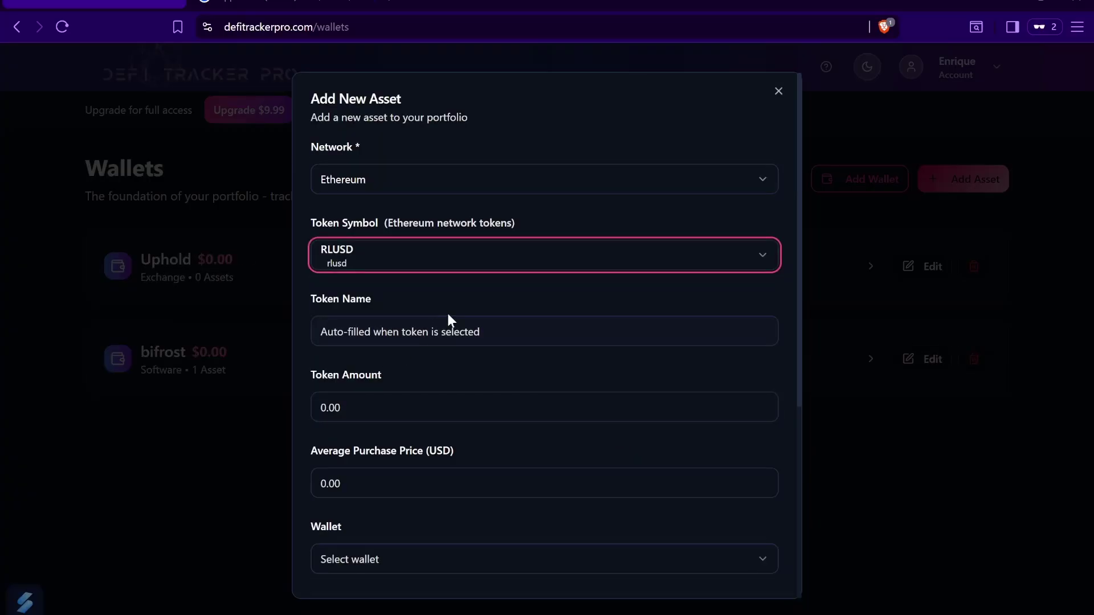
scroll(436, 361, down, 1)
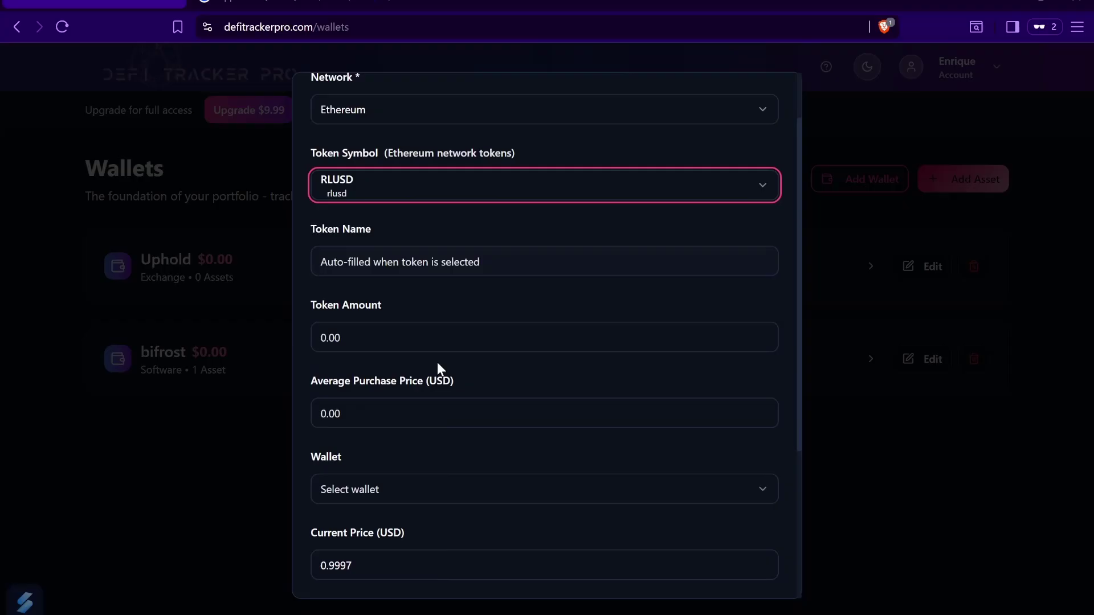
scroll(500, 322, down, 1)
click(405, 315)
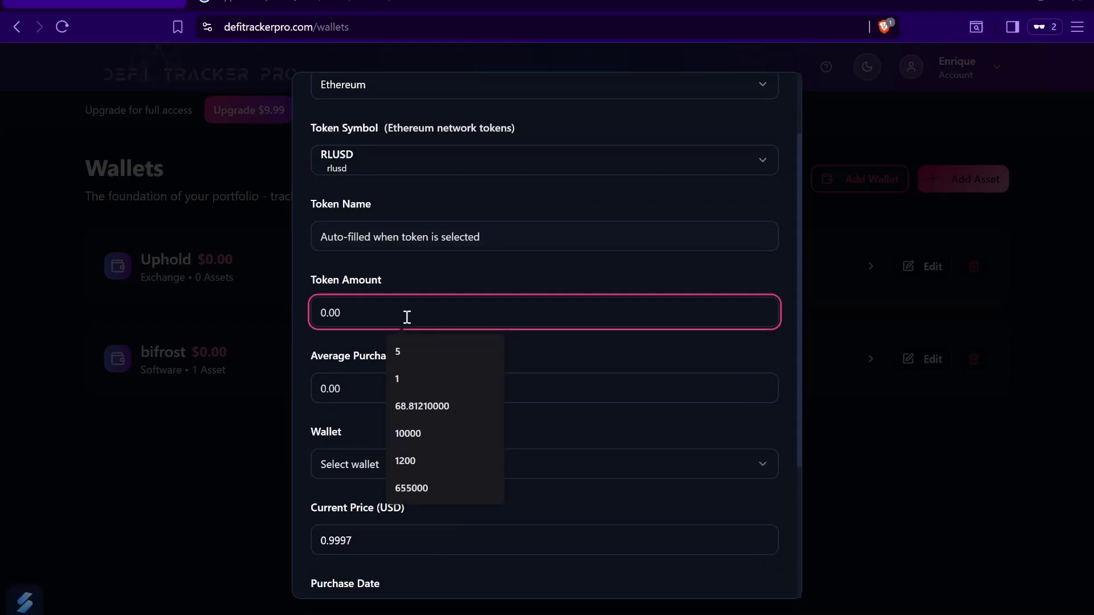
text(500)
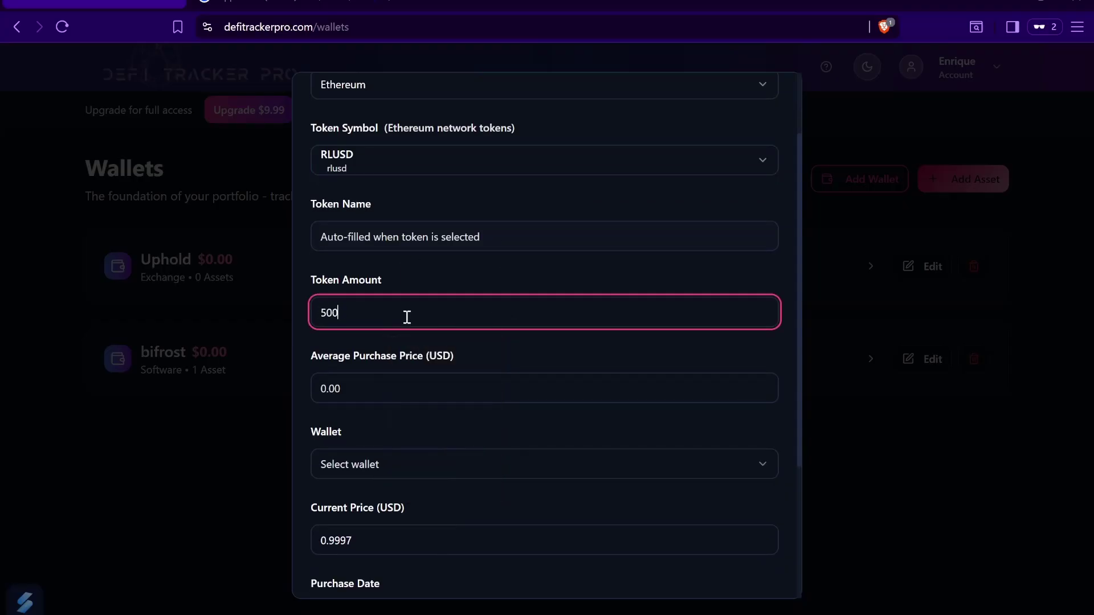
click(372, 392)
key(ctrl+a)
key(BackSpace)
text(1)
- Assign the RLUSD holding to the Uphold exchange wallet and save it
scroll(503, 356, down, 1)
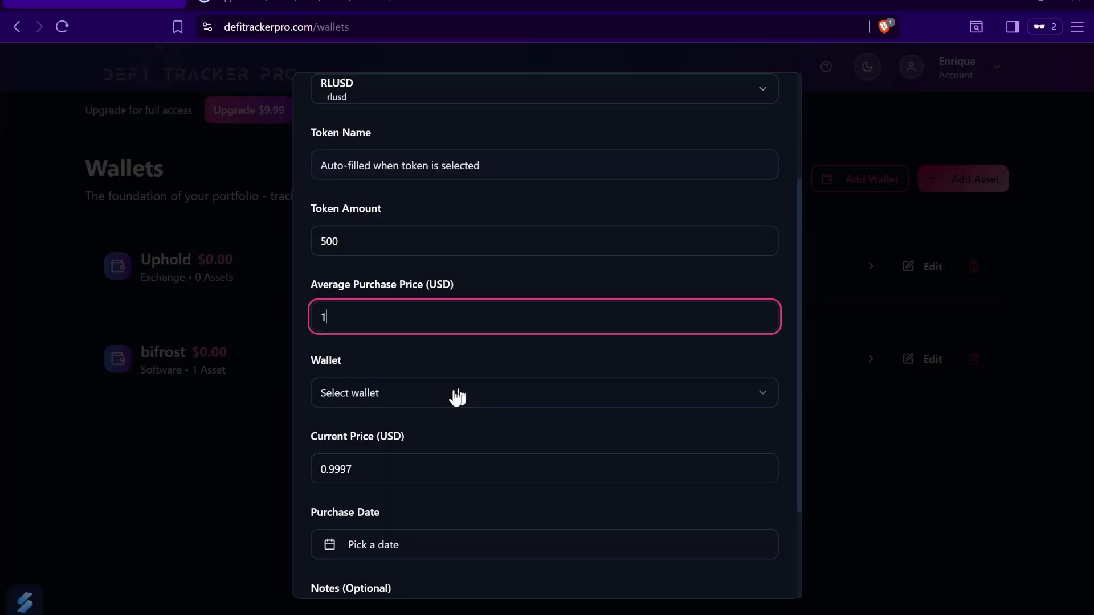
click(457, 397)
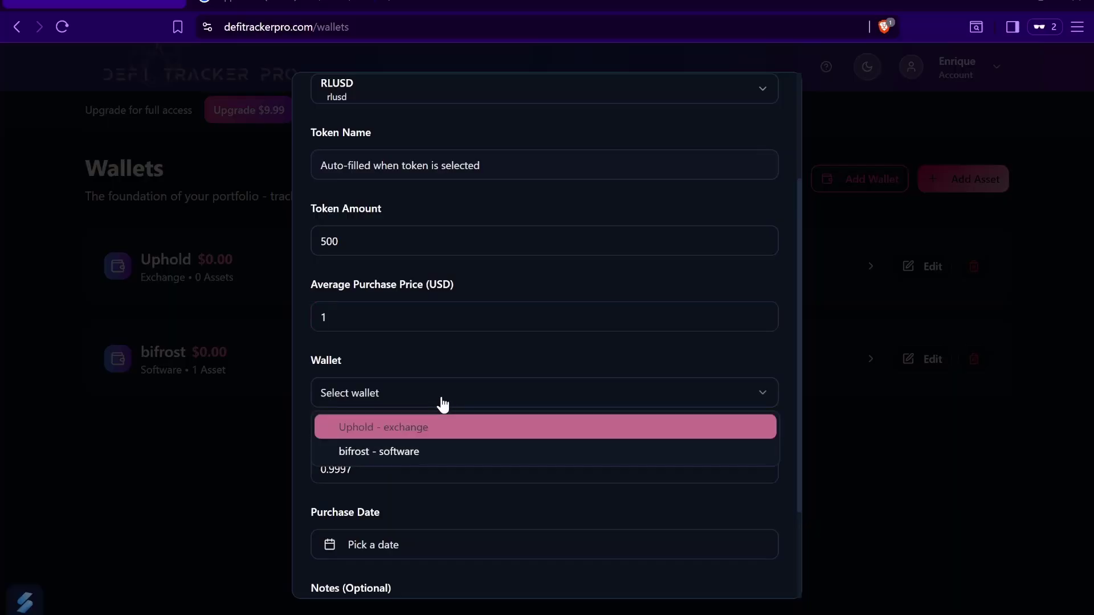
click(408, 430)
scroll(500, 339, down, 2)
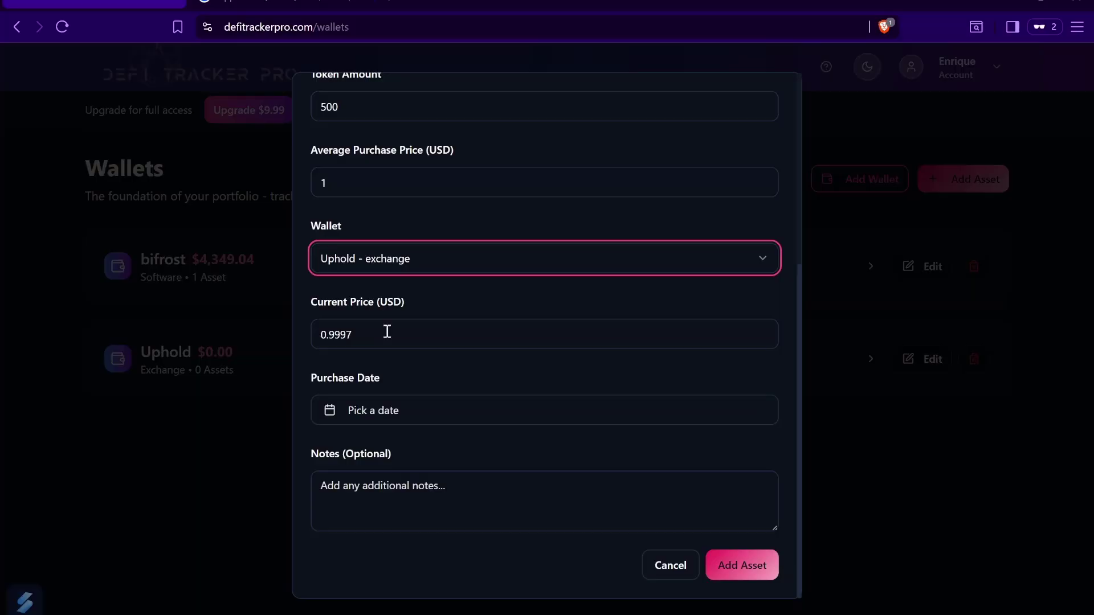
click(740, 567)
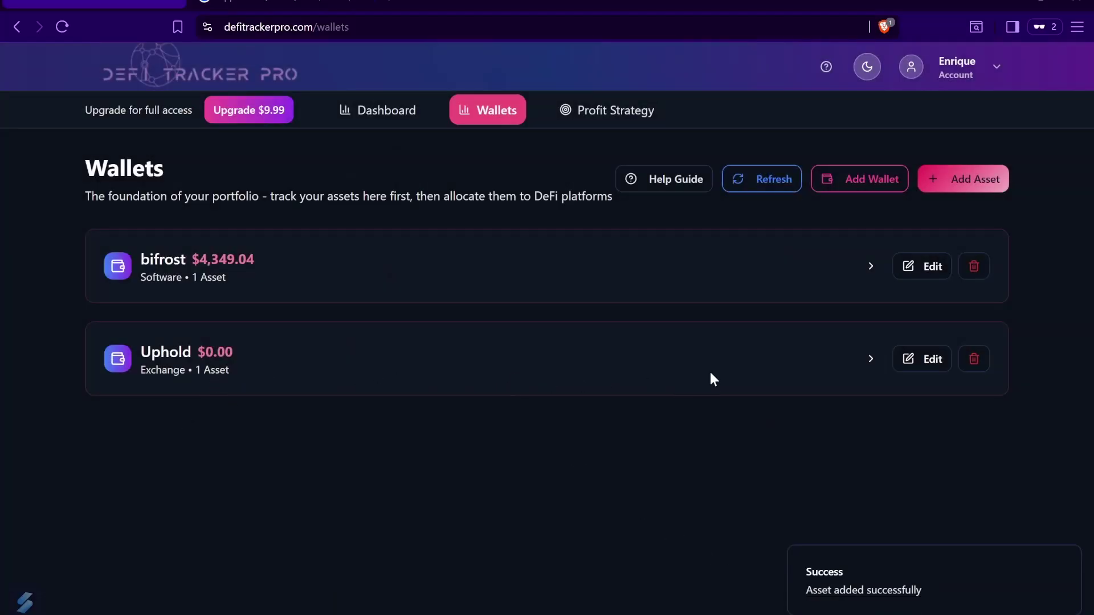
- Expand Uphold to verify its 500 RLUSD, then view the $4847.54 portfolio dashboard
click(872, 364)
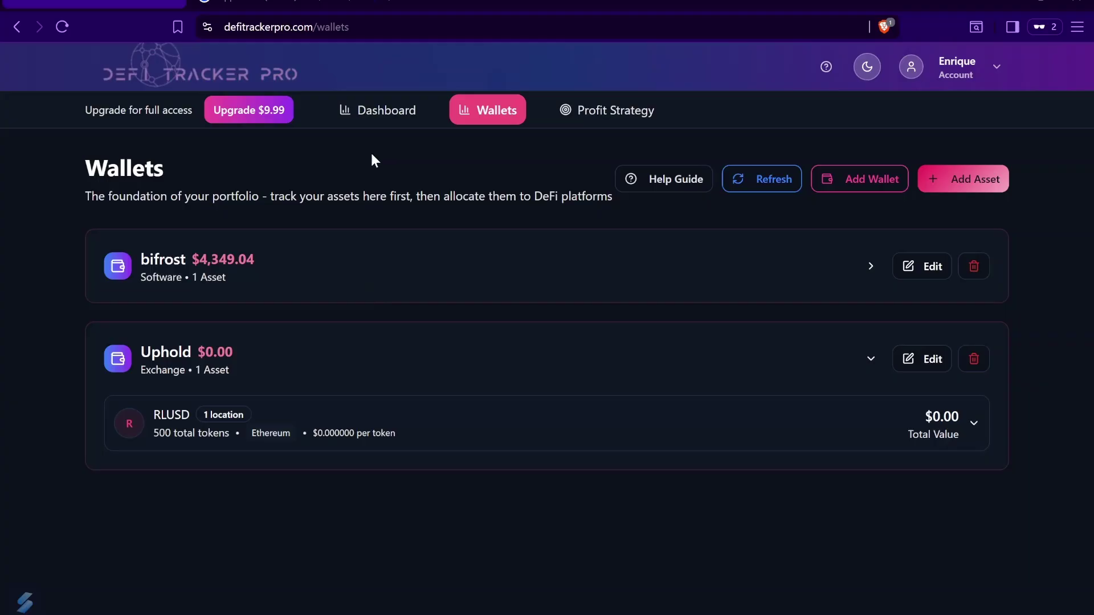
click(384, 113)
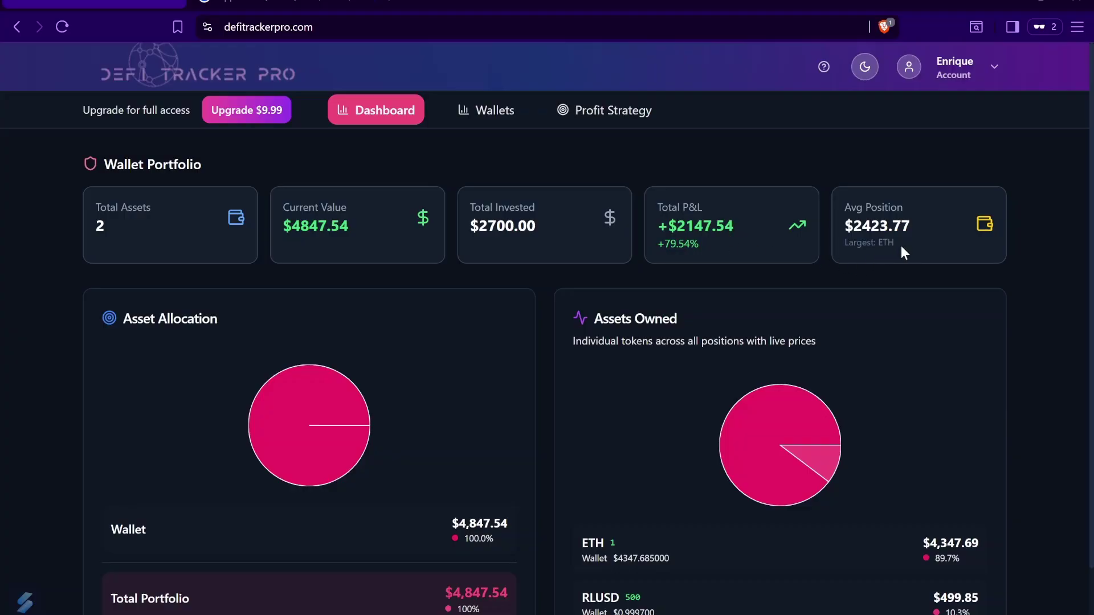
- Scroll down through the 1 ETH and 500 RLUSD dashboard summary and back to the top
scroll(901, 246, down, 1)
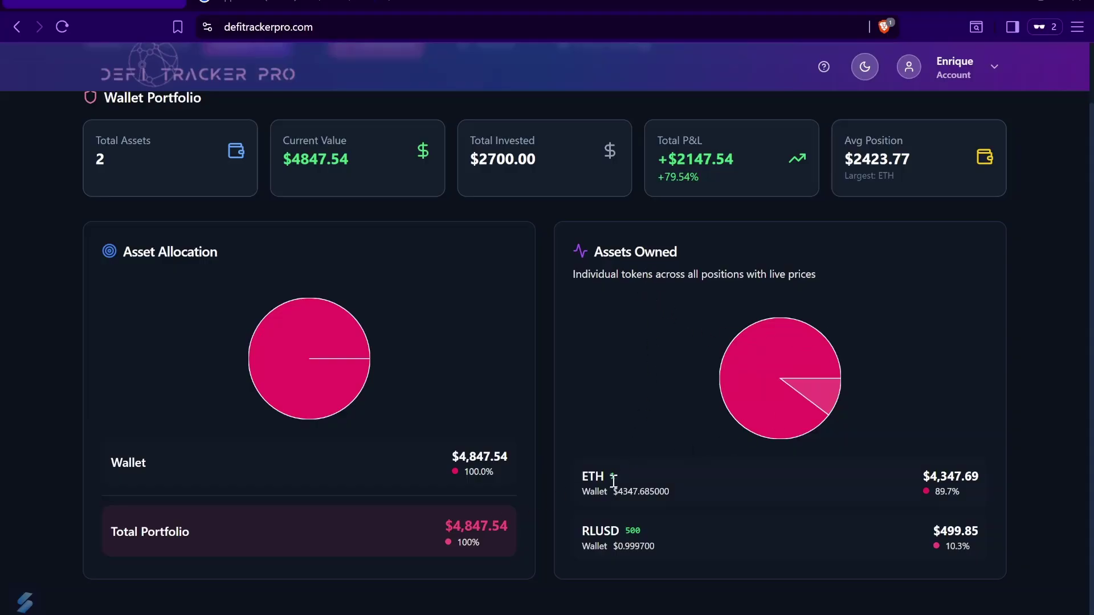
scroll(678, 455, up, 2)
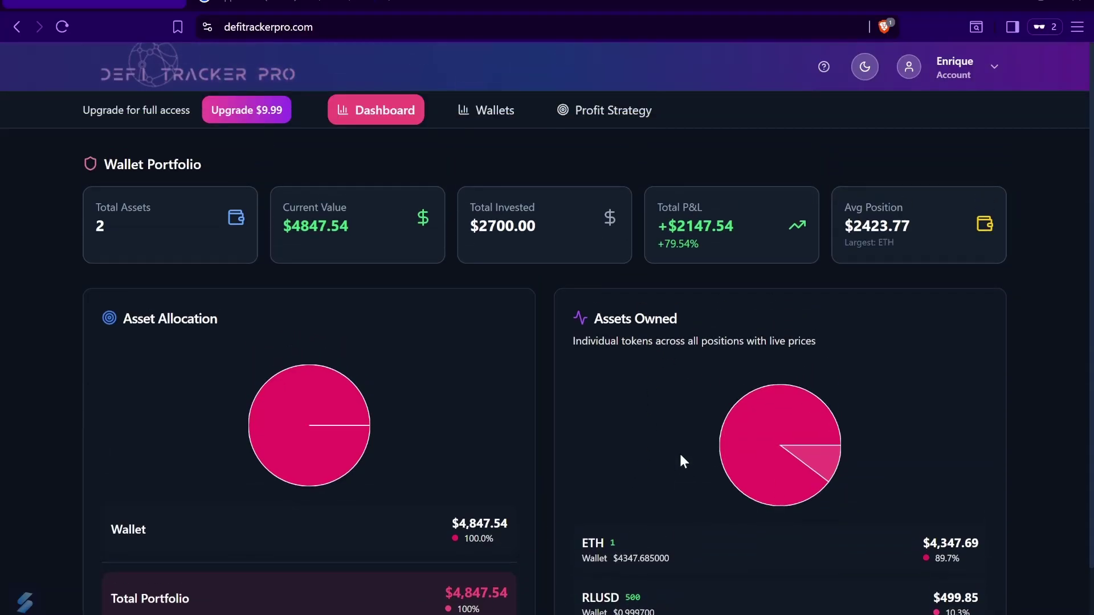
- Open Profit Strategy and ETH's custom targets editor: 4400, 11000, 22000 selling 25/50/25%
click(470, 123)
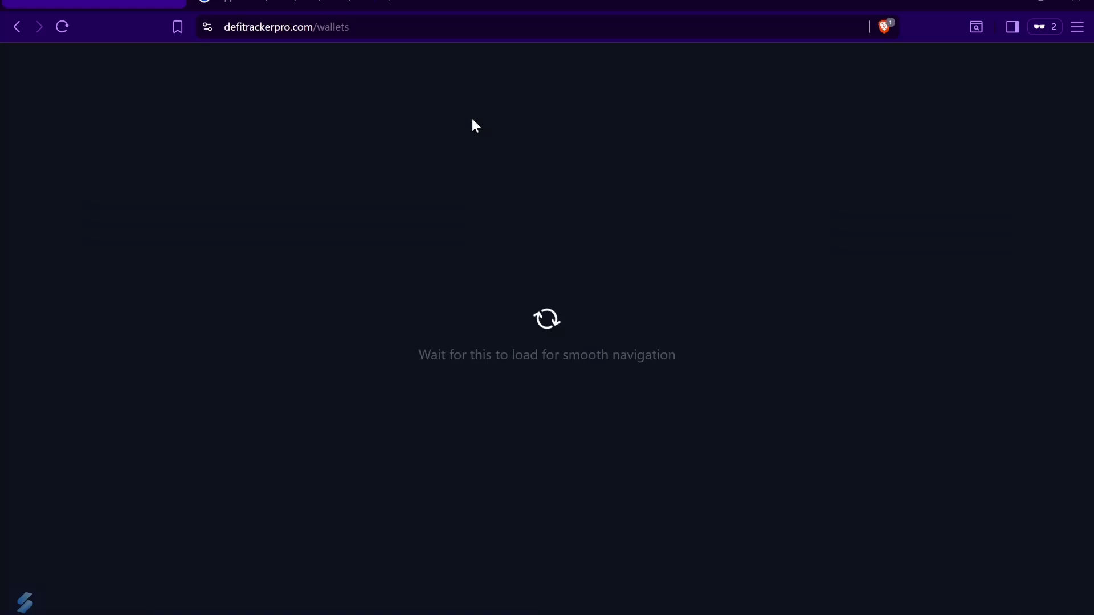
click(605, 112)
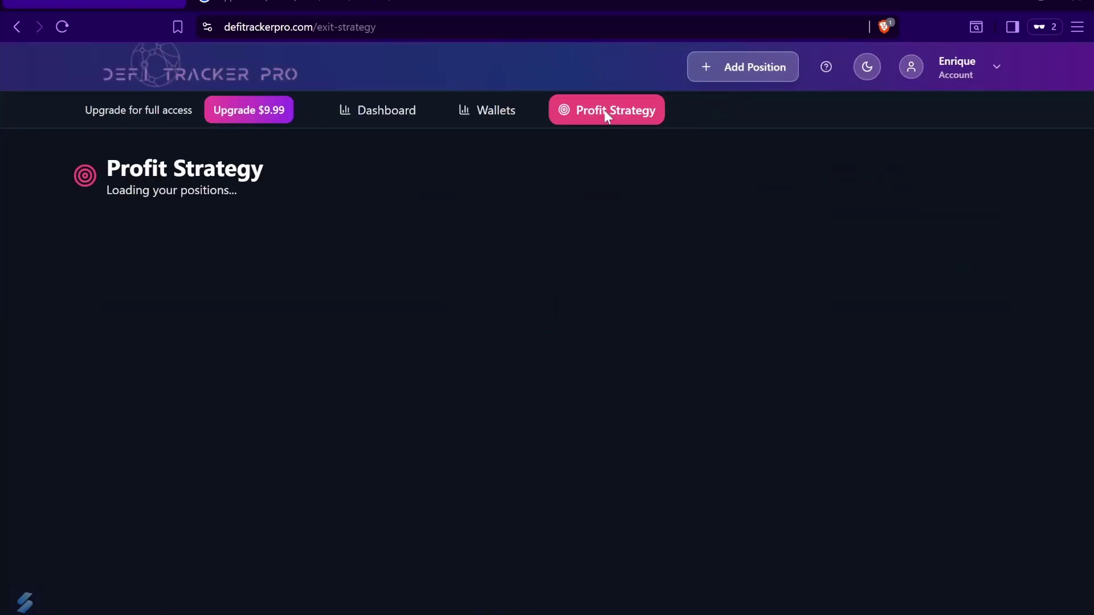
scroll(760, 324, down, 2)
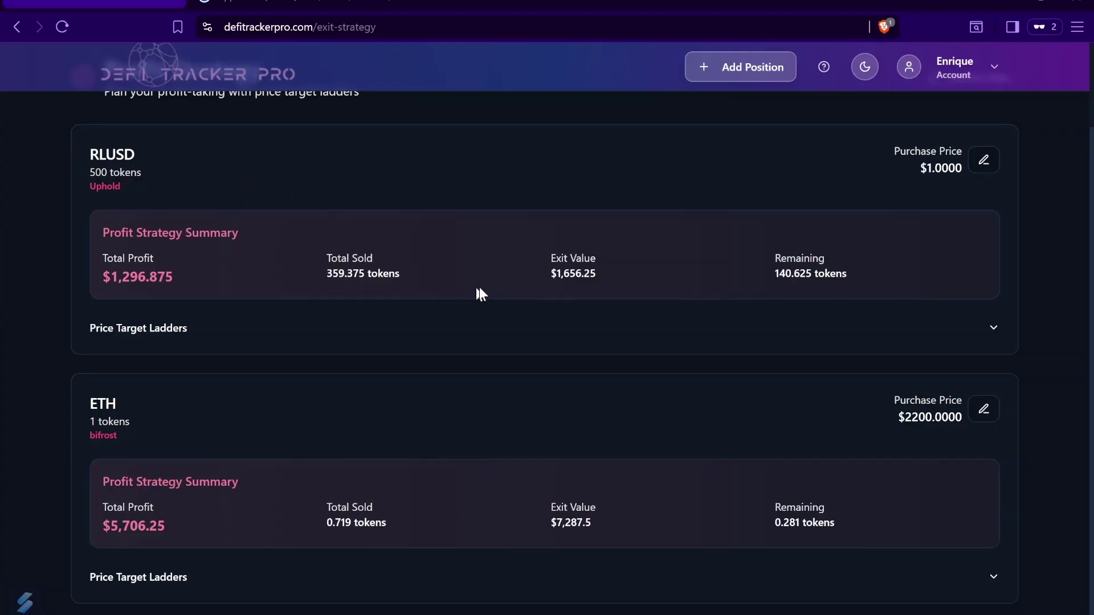
click(984, 422)
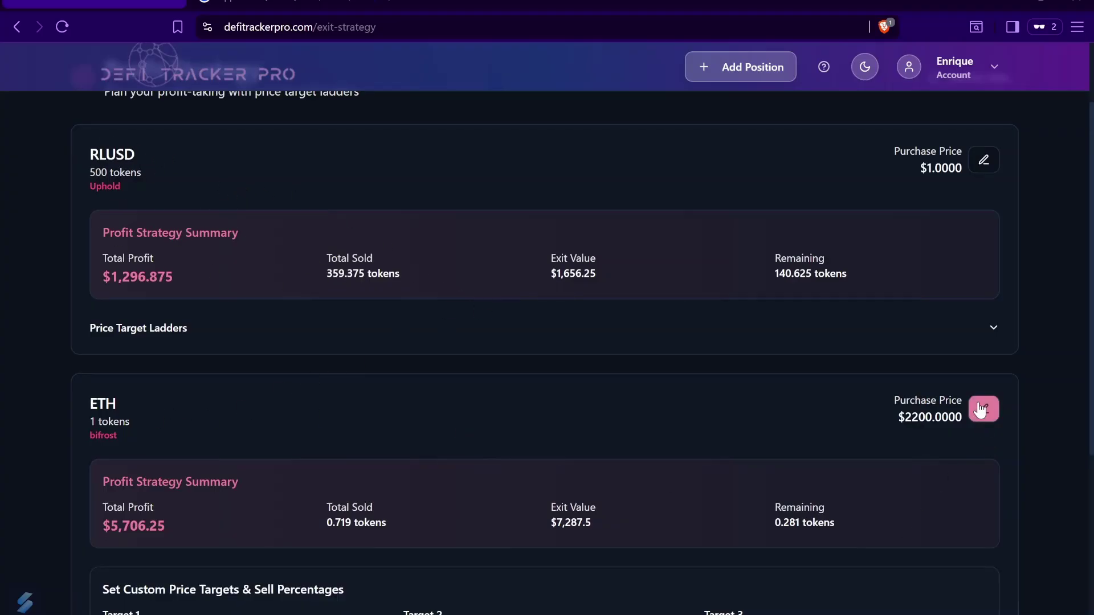
scroll(599, 368, down, 3)
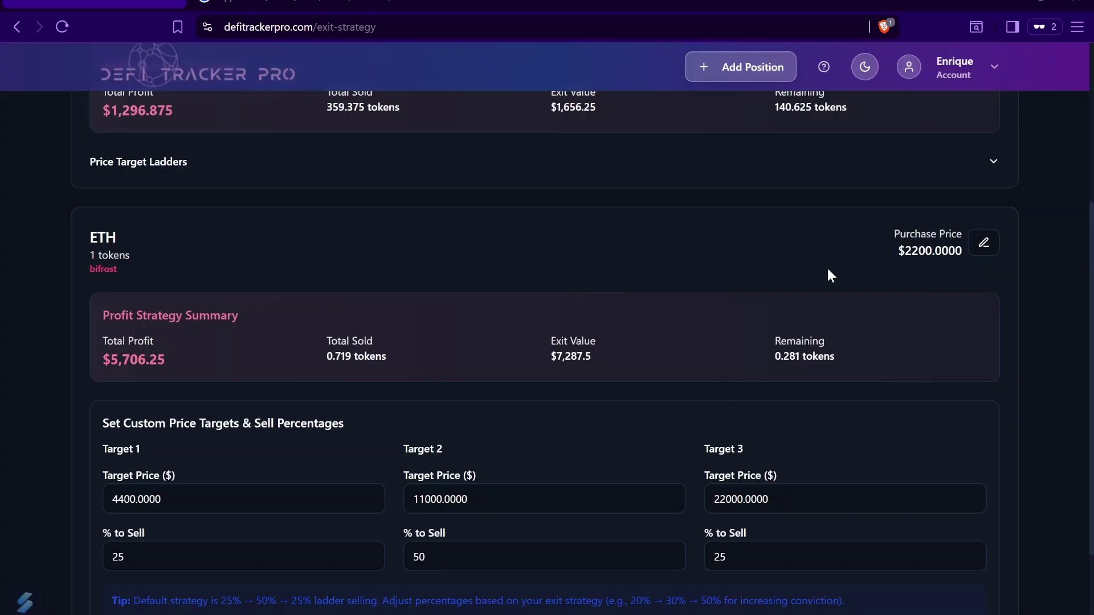
scroll(827, 269, down, 1)
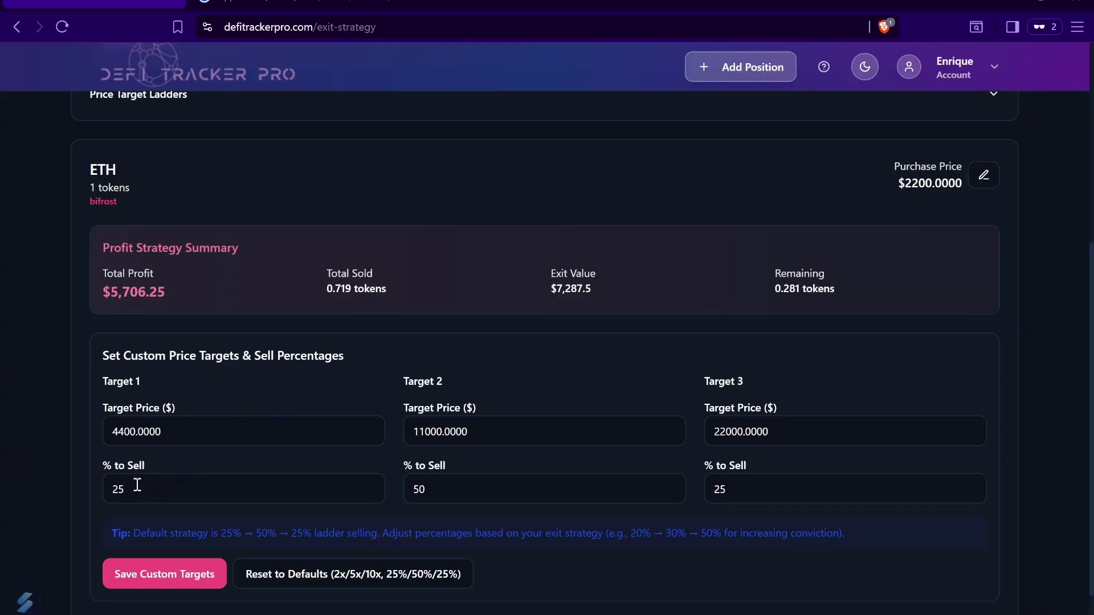
- Set ETH Target 1 price to $5000, Target 2 to sell 30% at $9500, and Target 3 to 100%
drag(164, 433, 59, 436)
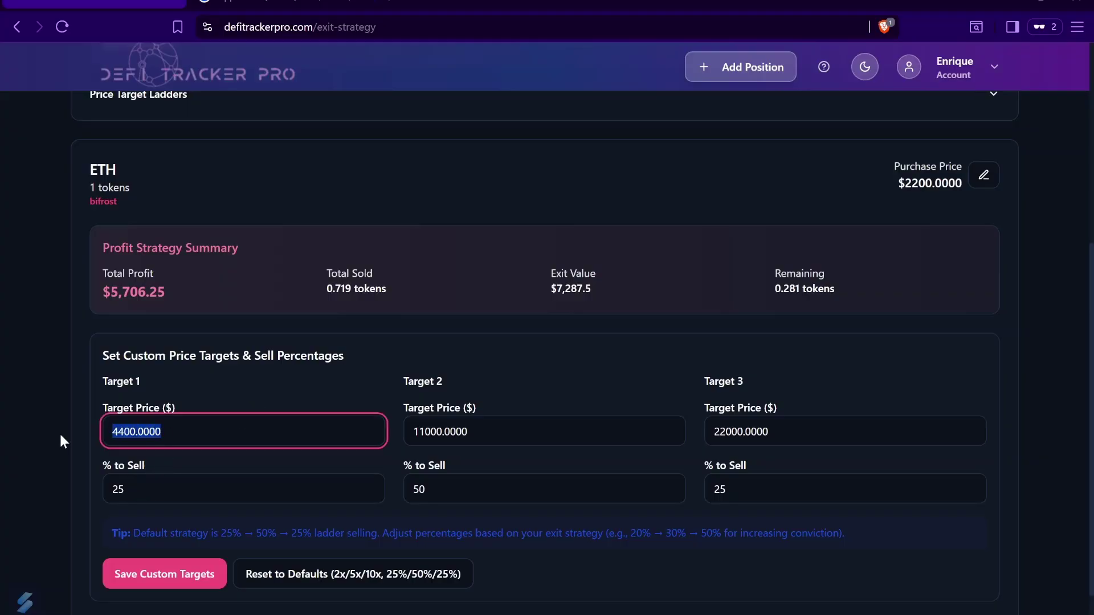
text(5000)
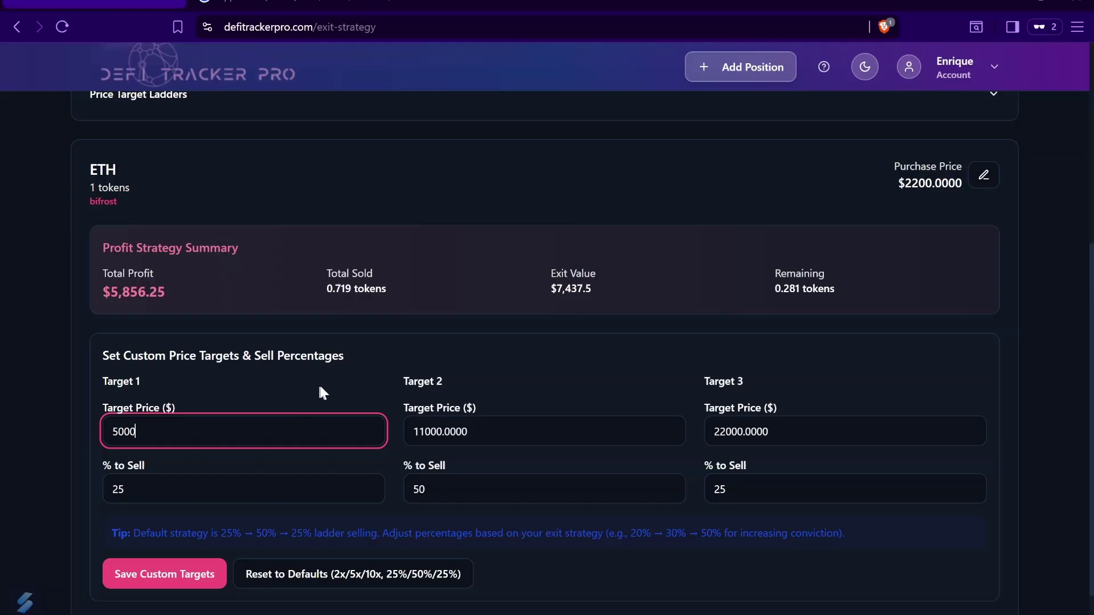
double_click(442, 494)
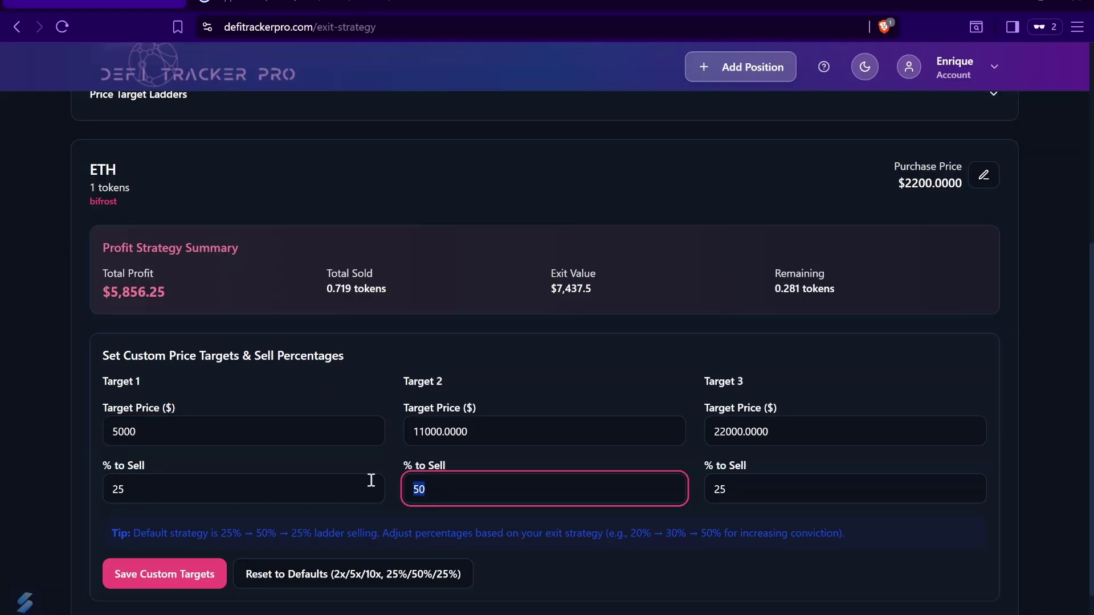
text(30)
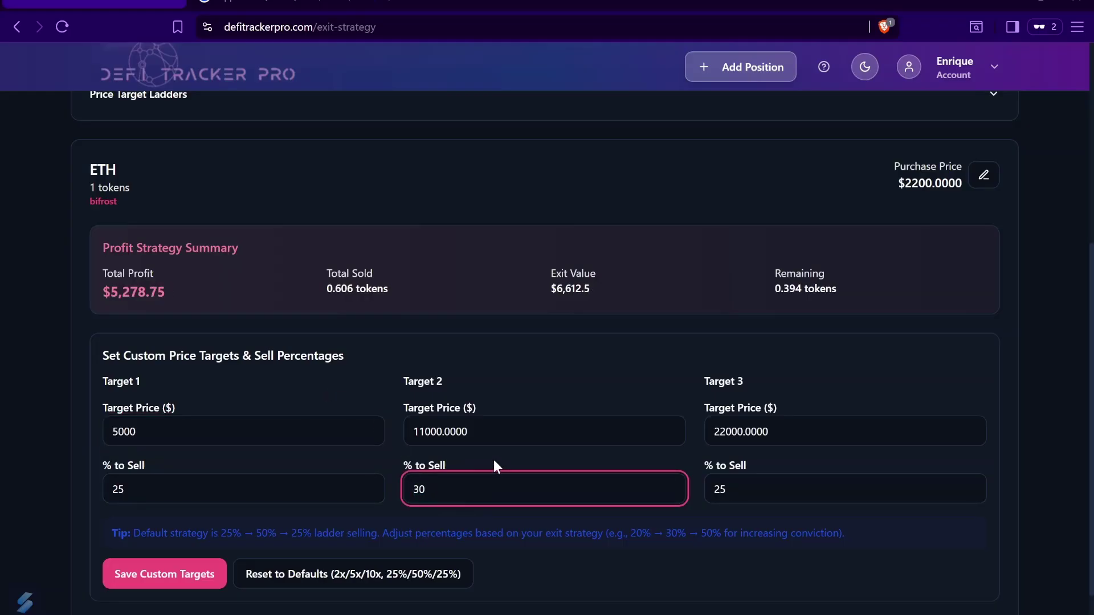
click(481, 432)
double_click(481, 431)
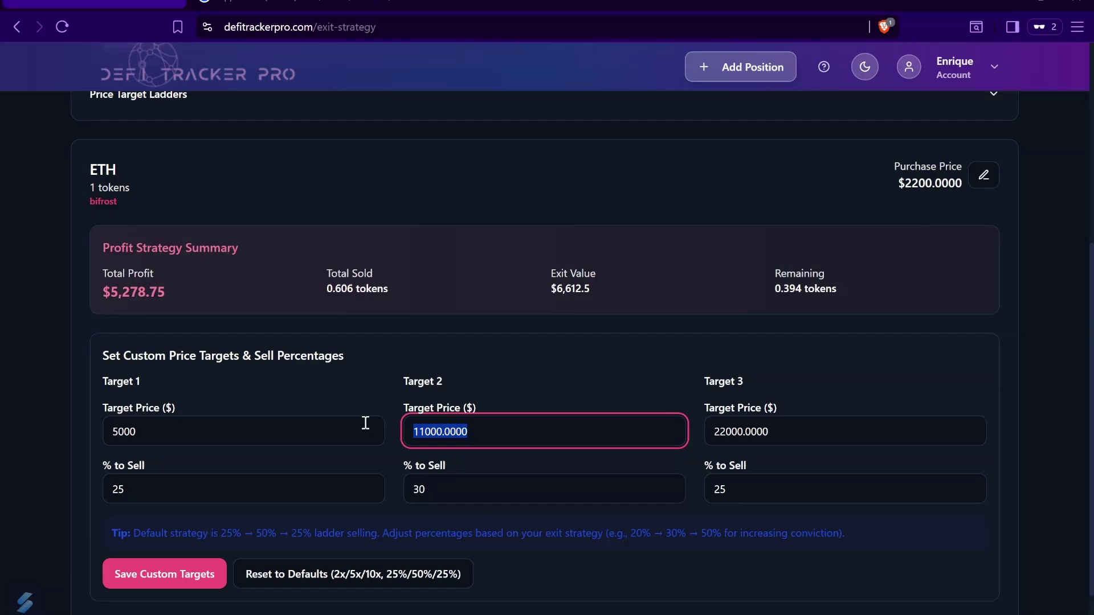
text(9500)
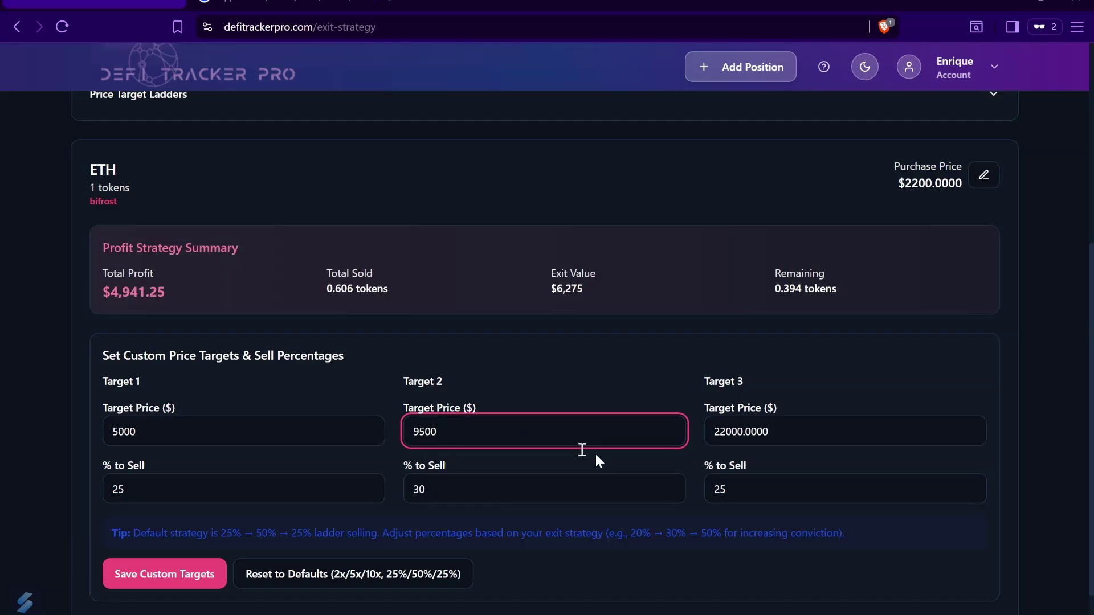
drag(742, 490, 698, 490)
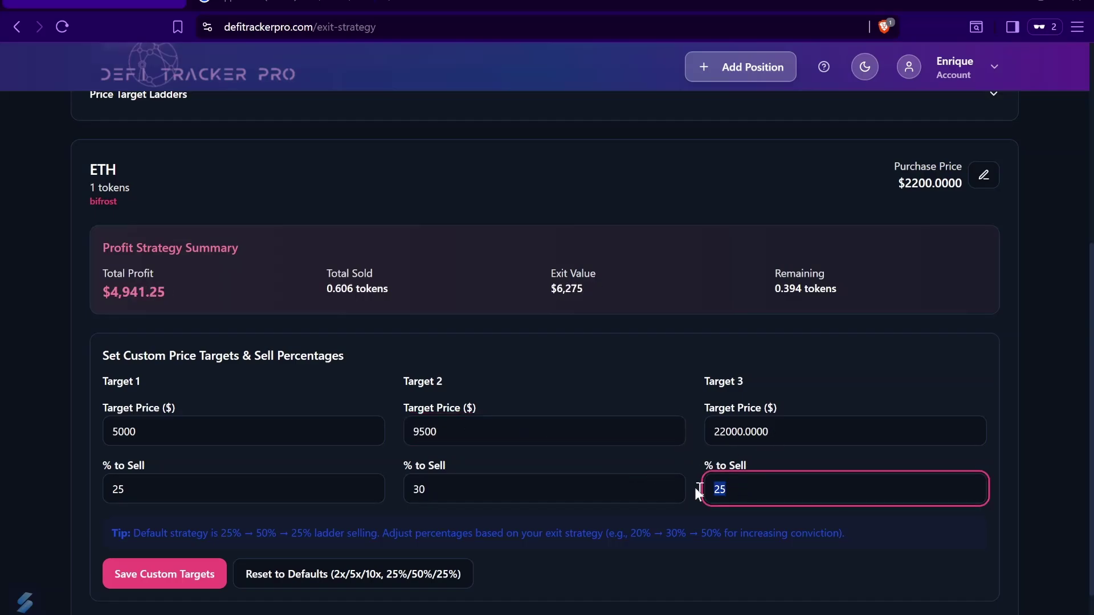
text(1000)
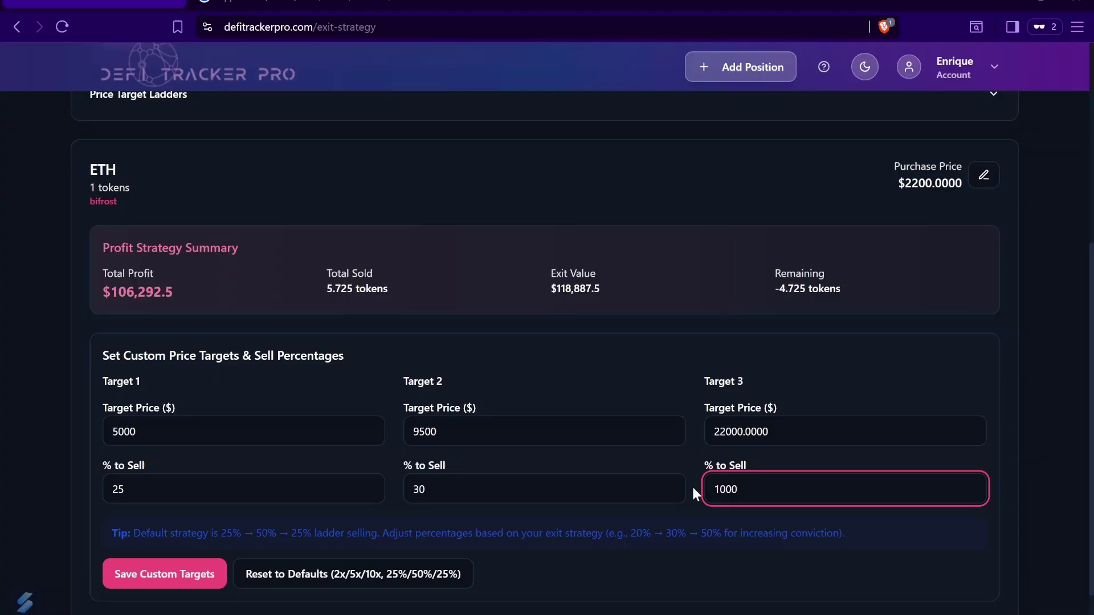
key(BackSpace)
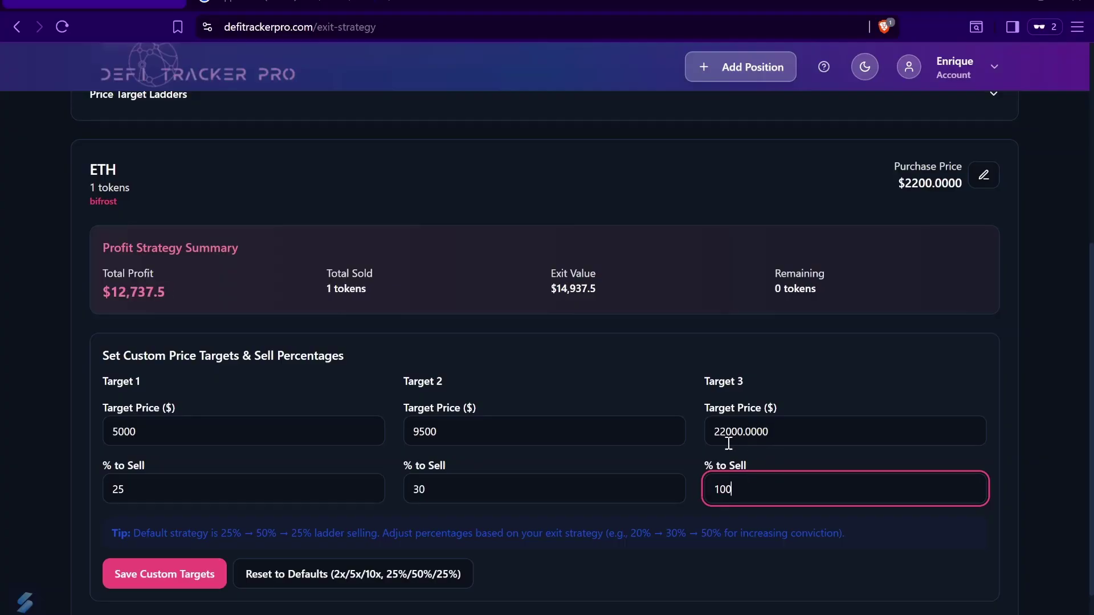
- Save the custom ETH targets and review per-target profits of $700, $1,642.5 and $10,395
click(152, 574)
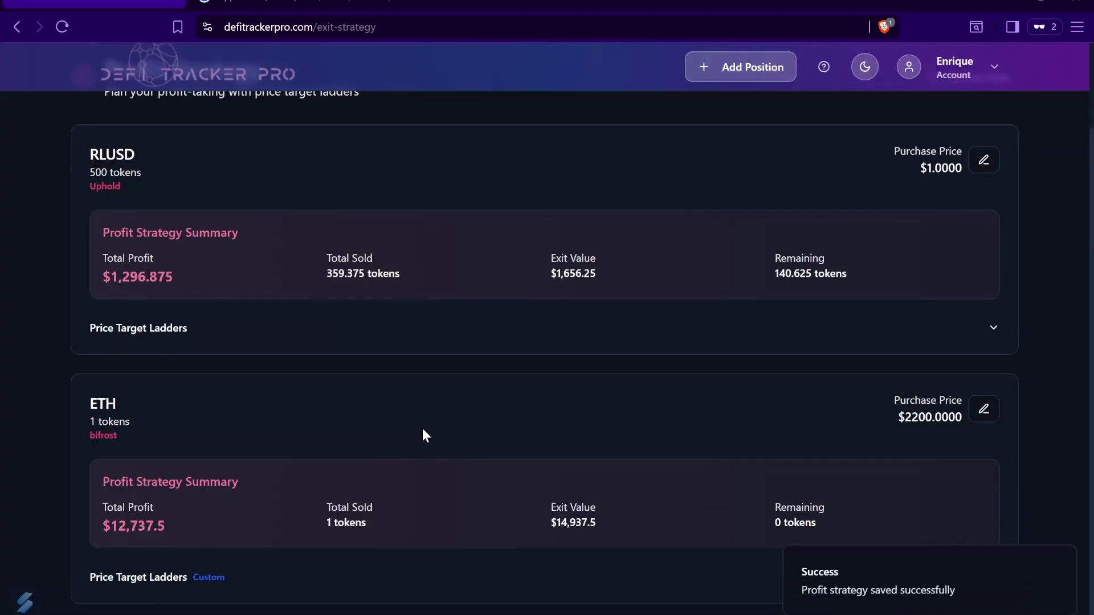
scroll(1048, 491, down, 3)
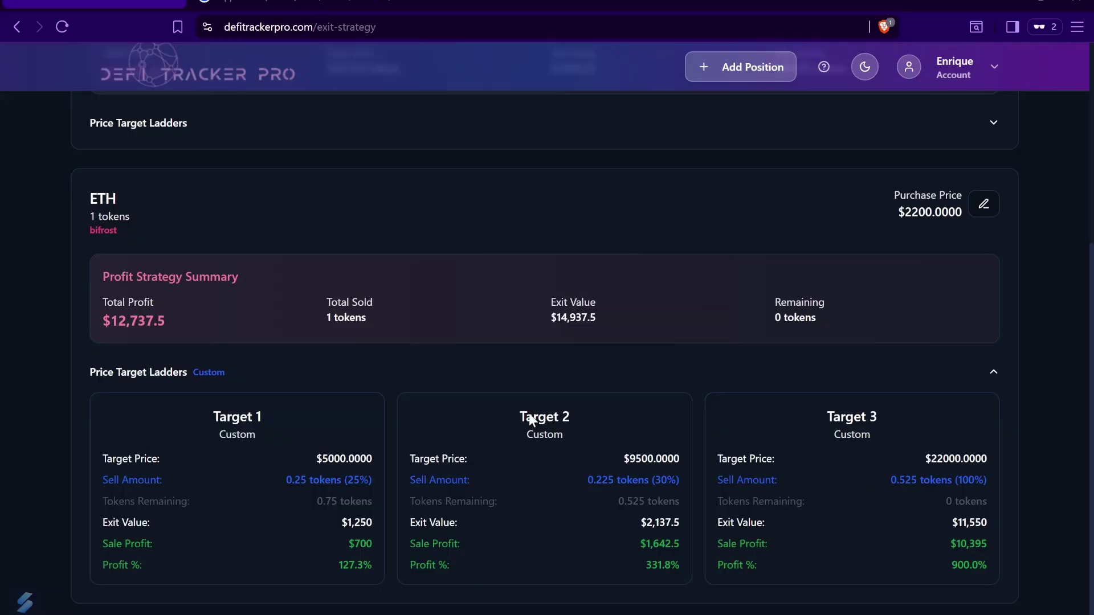
scroll(245, 331, up, 5)
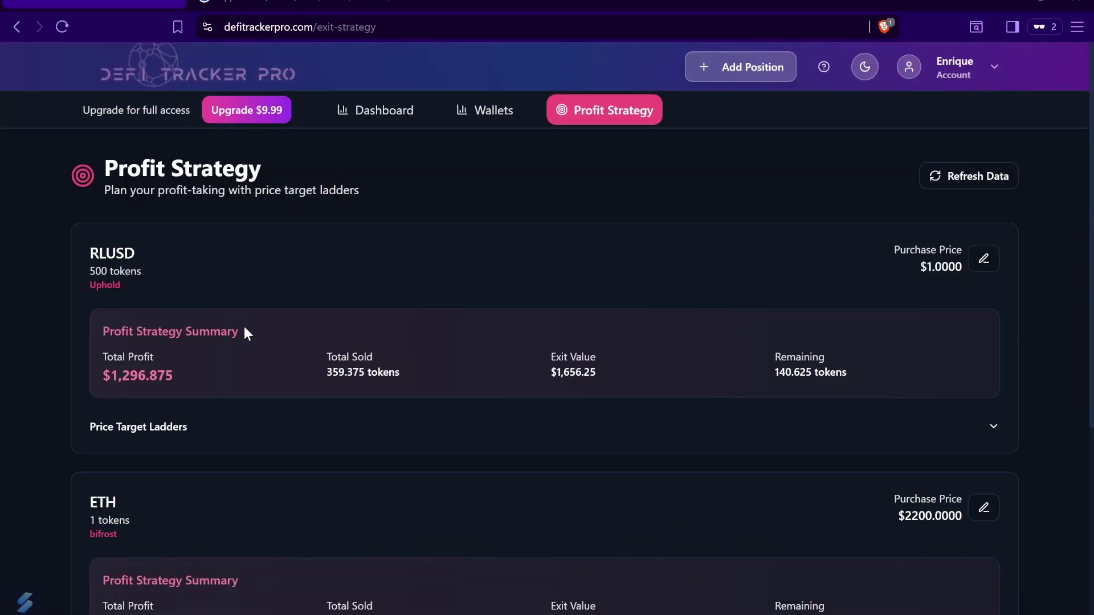
click(972, 66)
click(908, 221)
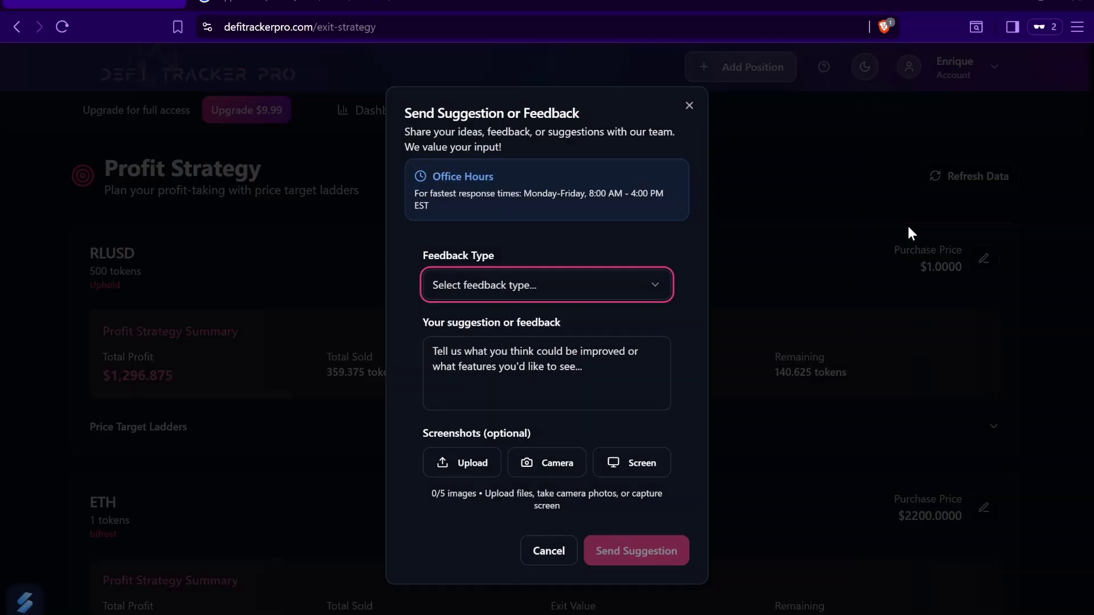
click(564, 297)
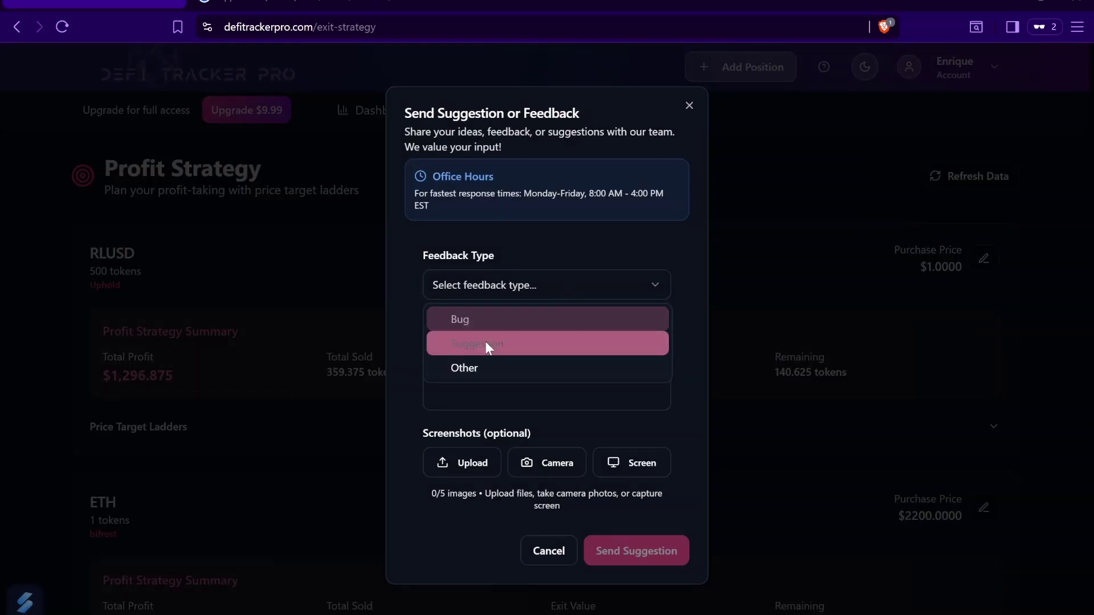
click(512, 408)
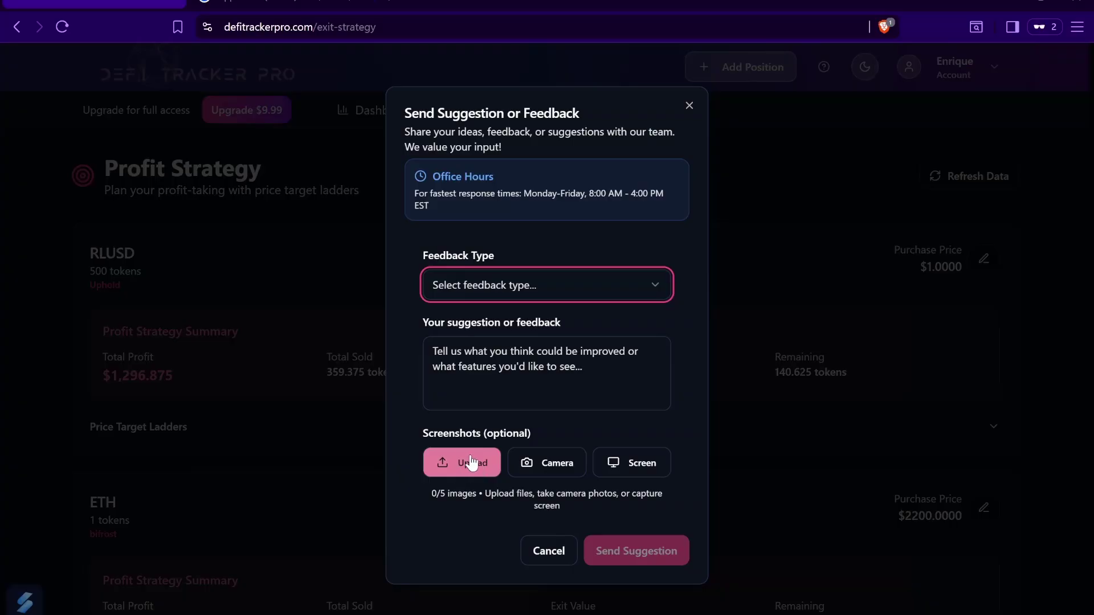
click(541, 559)
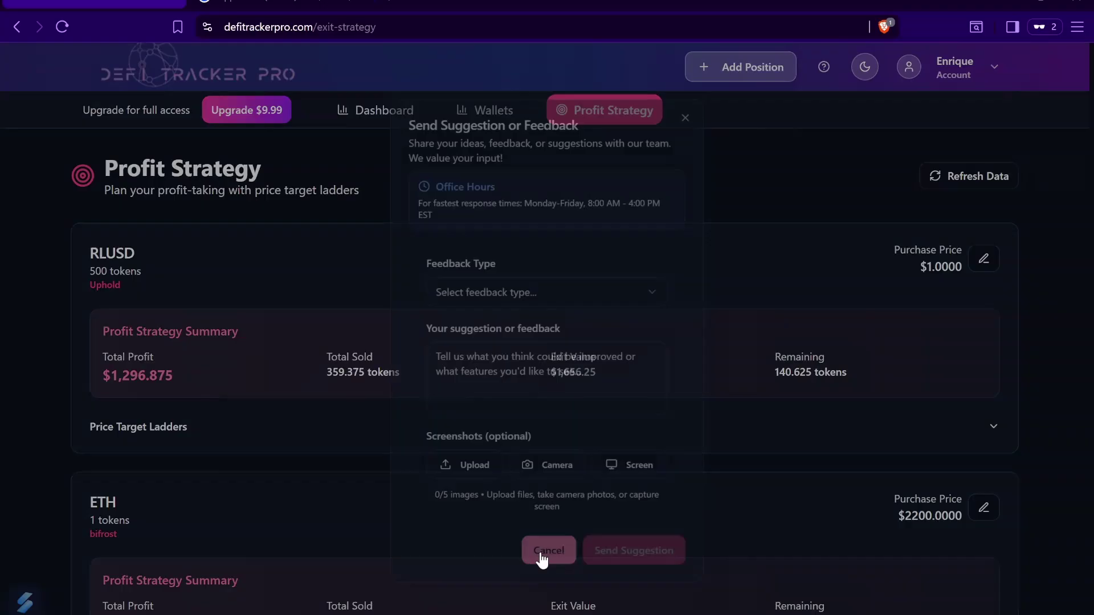